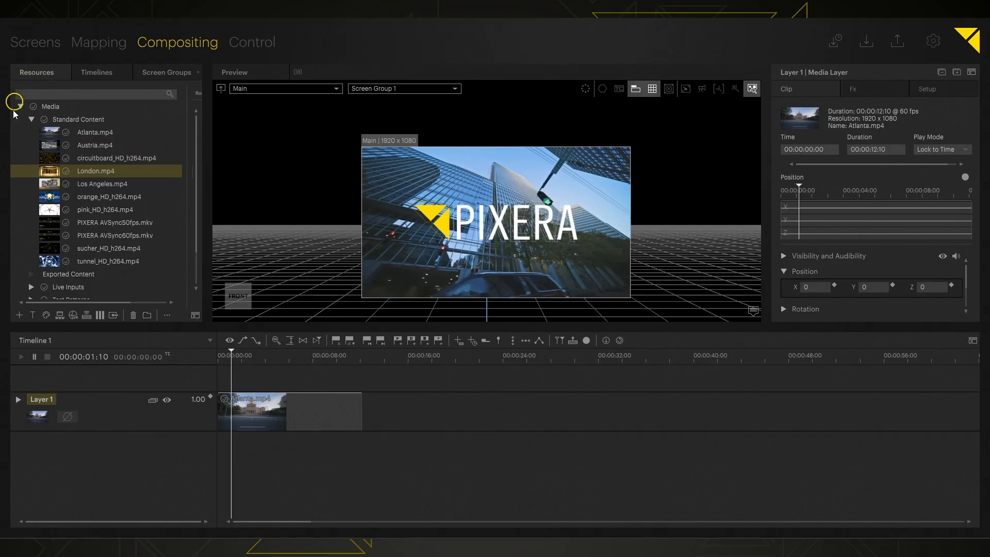
Step: Examine the effects library in the resources, including the effects in the Generator, Color and Blur categories
scroll(111, 165, "down", 3)
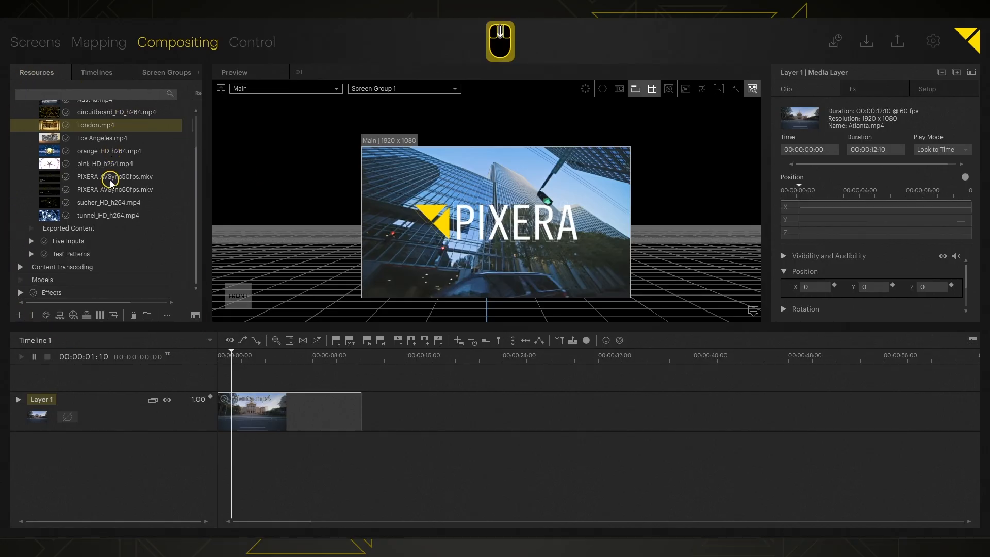
left_click(21, 293)
scroll(44, 266, "down", 5)
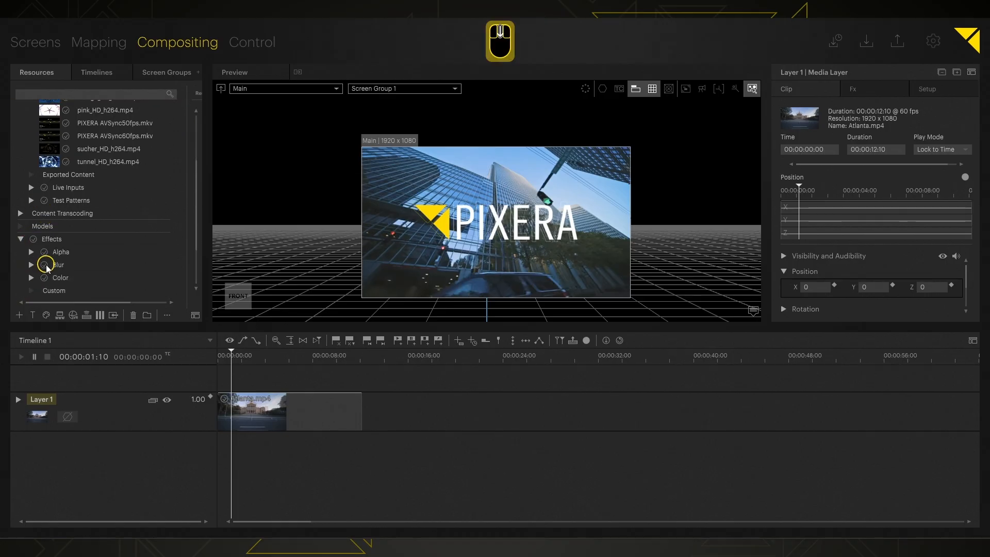
scroll(73, 247, "down", 1)
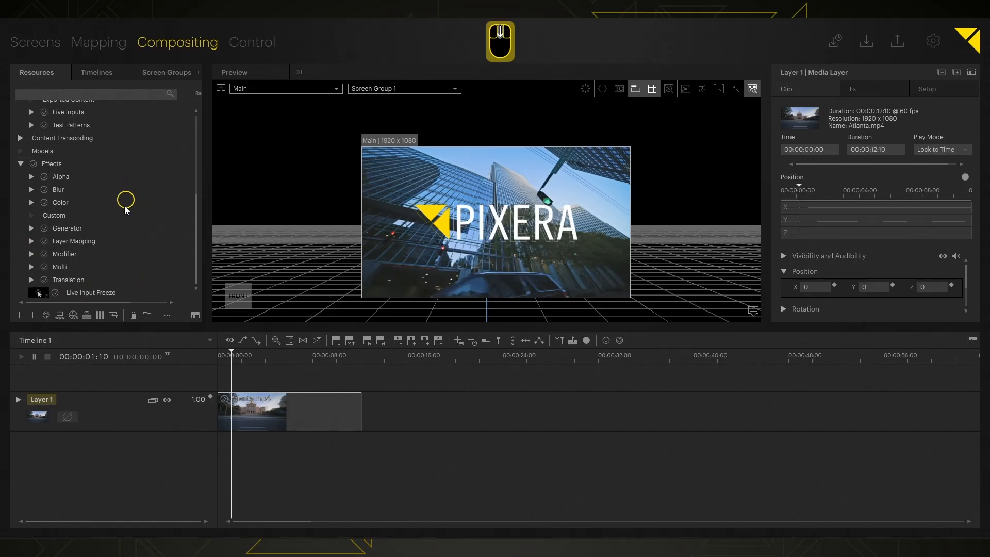
left_click(29, 230)
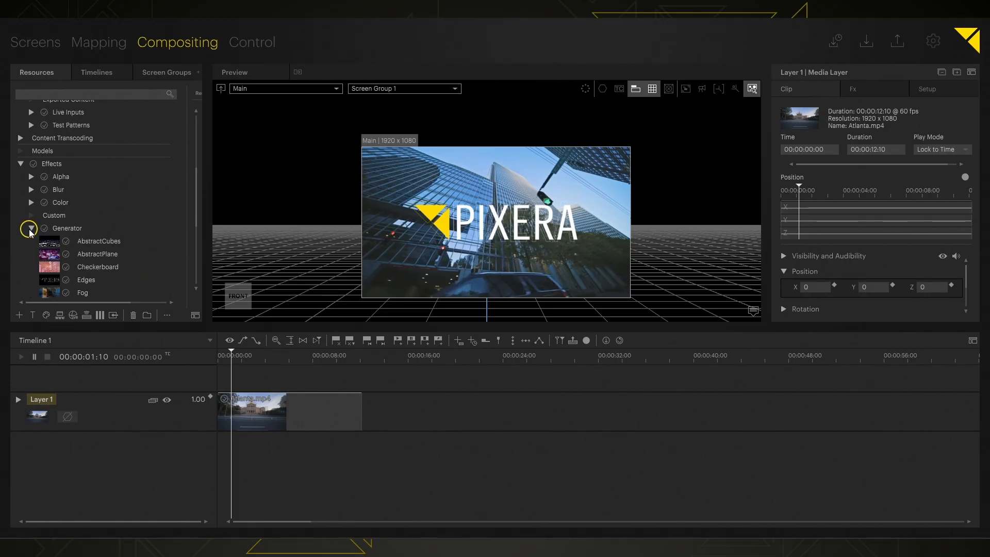
left_click(32, 203)
left_click(32, 190)
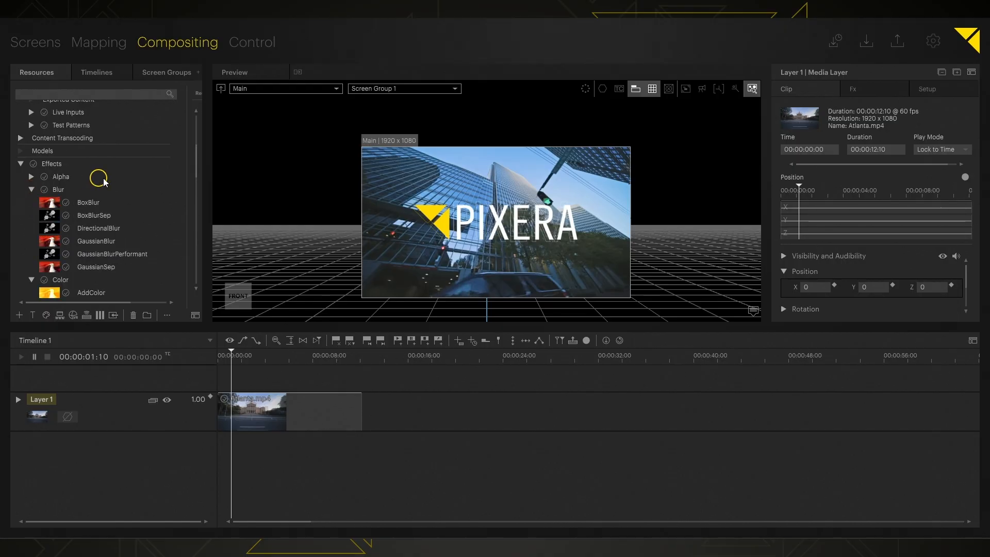
scroll(110, 203, "down", 5)
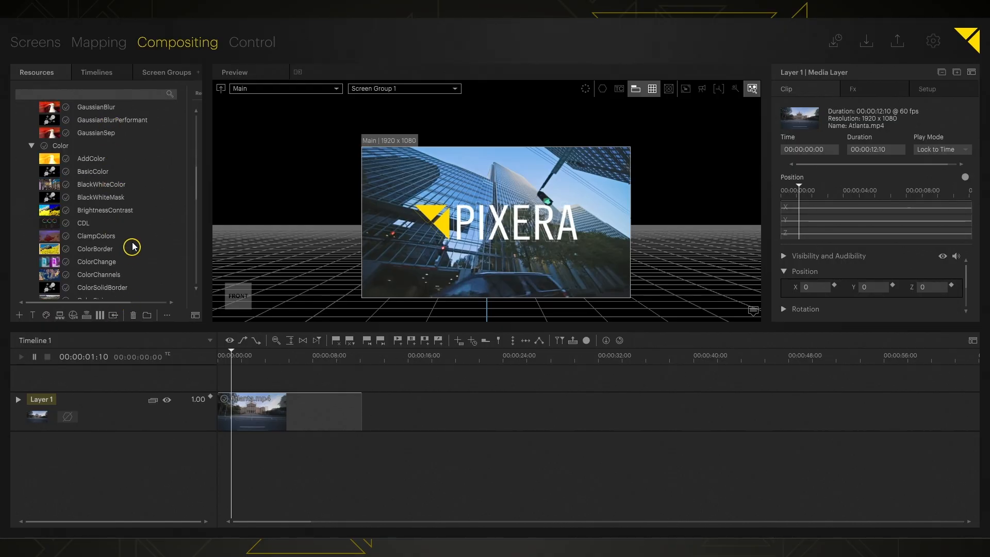
scroll(131, 242, "up", 3)
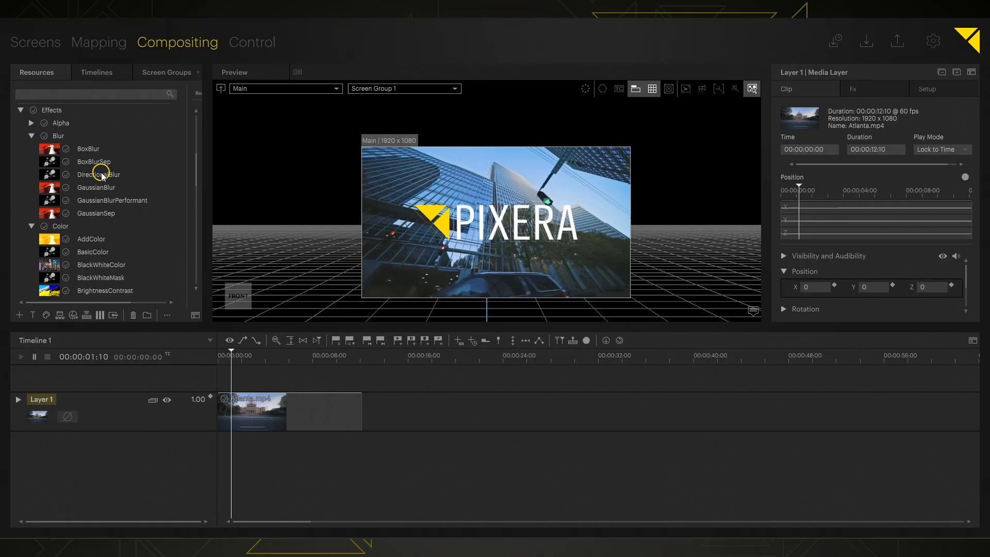
Step: Apply the GaussianBlur effect to Layer 1 and expand its parameters in the layer and in the Atlanta.mp4 clip's effect settings
left_click_drag(95, 190, 70, 418)
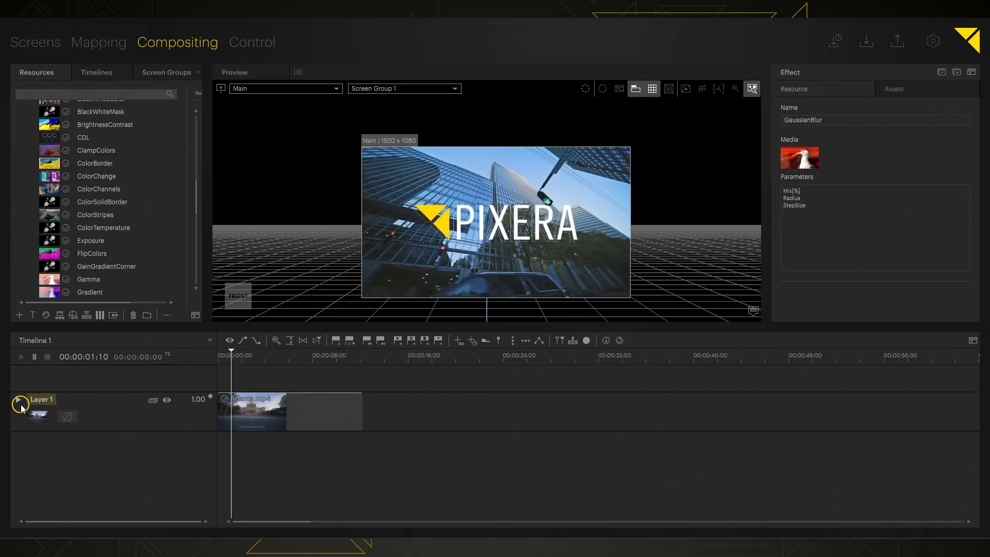
left_click(18, 400)
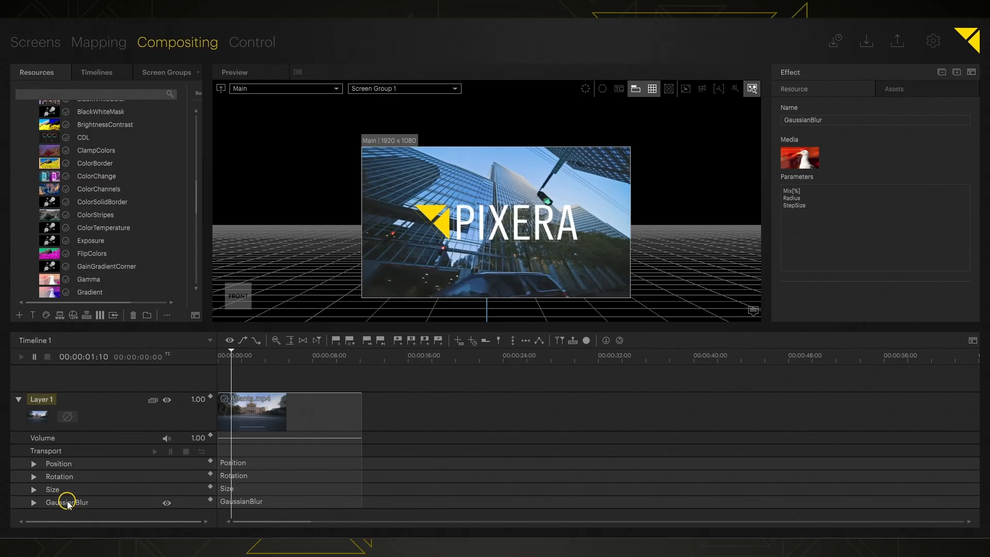
left_click(264, 415)
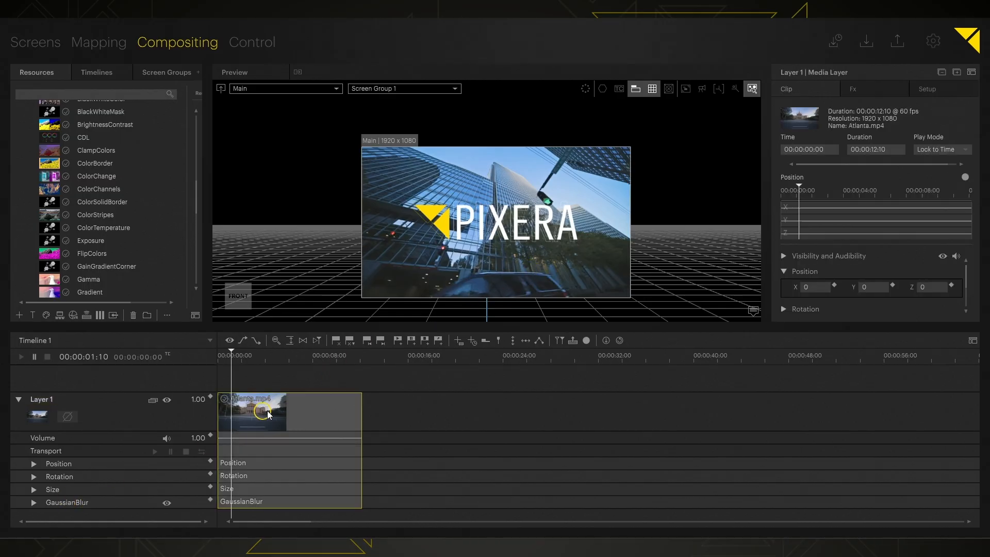
left_click(870, 89)
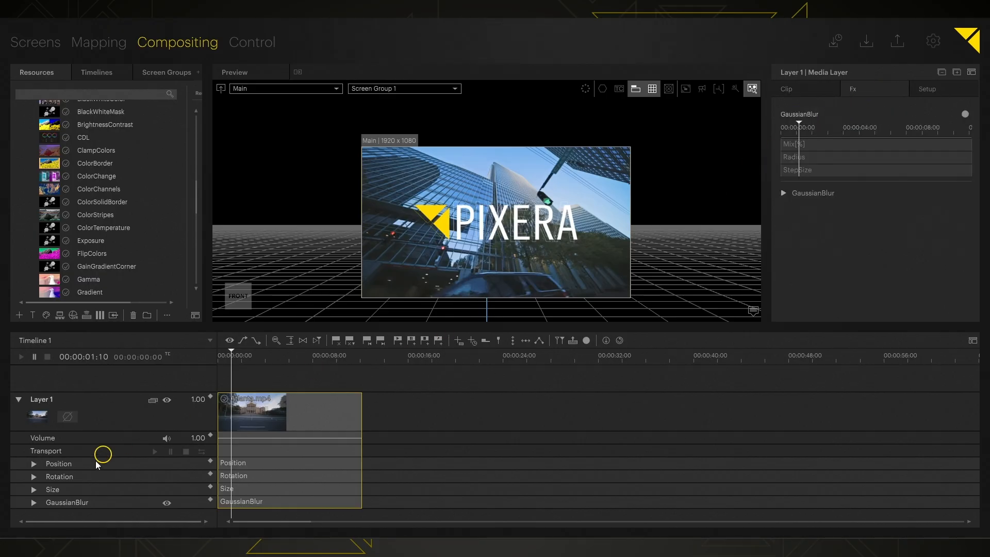
left_click(34, 502)
scroll(110, 477, "down", 3)
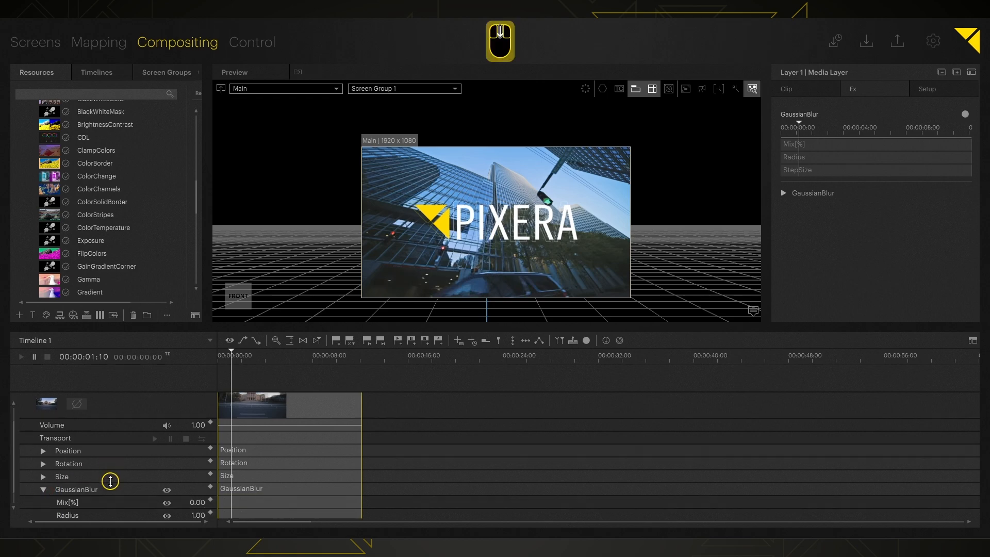
left_click(807, 196)
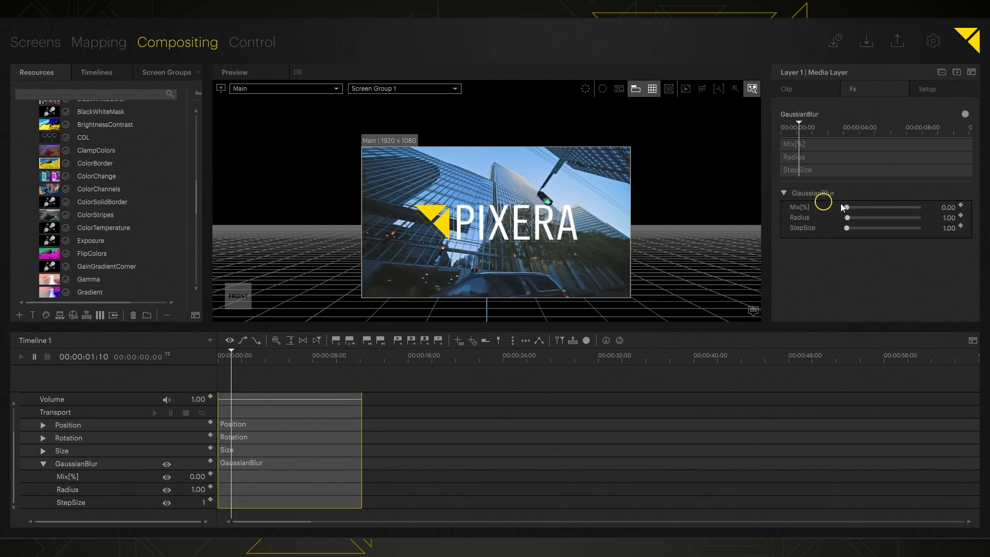
Step: Set GaussianBlur Mix to 100, Radius to 4.50 and StepSize to 2, and store them as keyframes at 00:00:01:10
left_click_drag(853, 208, 949, 214)
left_click_drag(923, 207, 969, 211)
left_click_drag(199, 491, 206, 466)
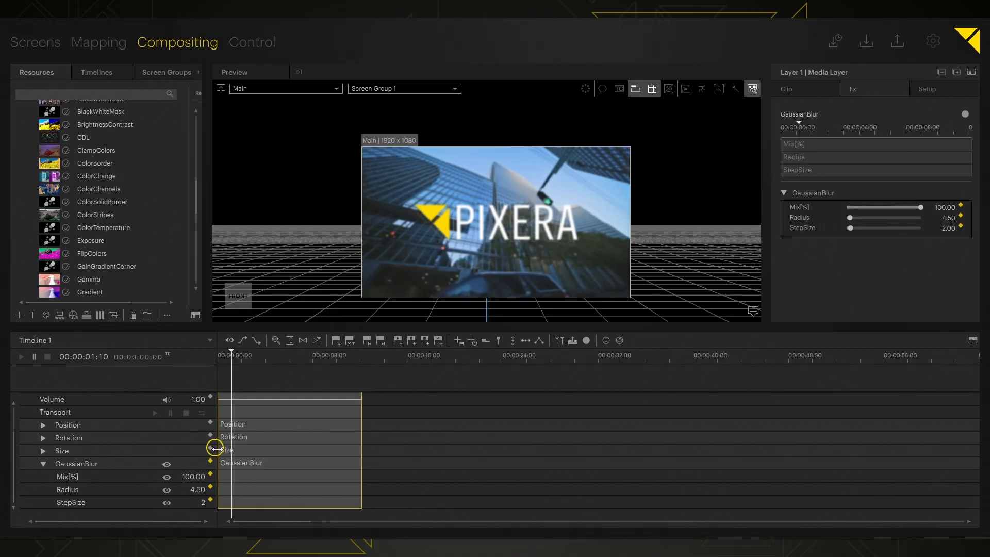
key("s")
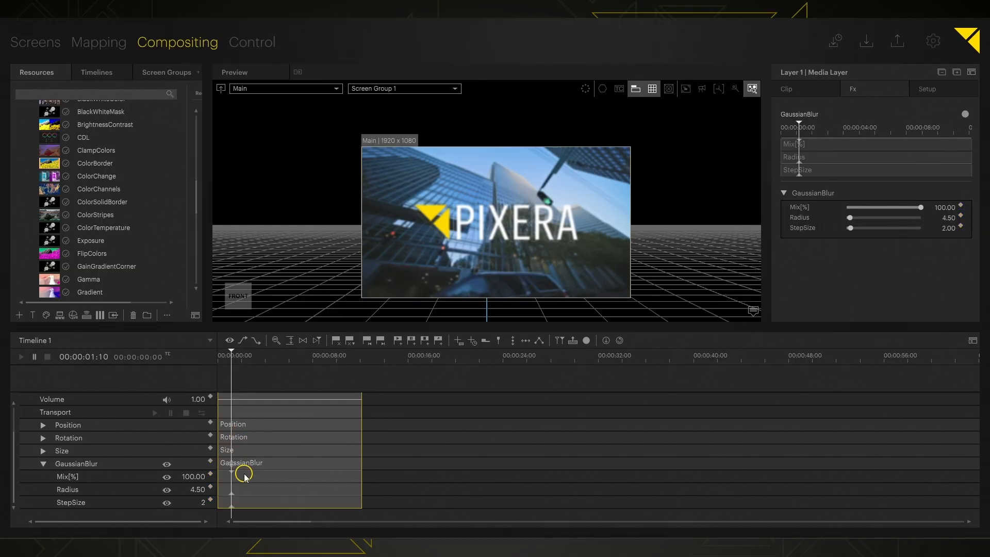
Step: Add a GaussianBlur keyframe at 00:00:03:44 with Mix set to 0
left_click_drag(237, 360, 262, 359)
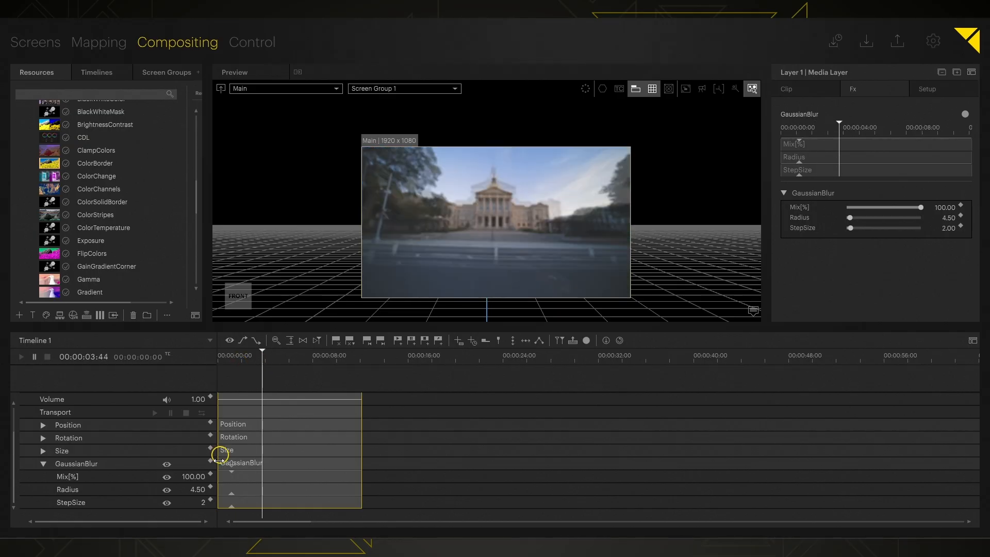
left_click(198, 478)
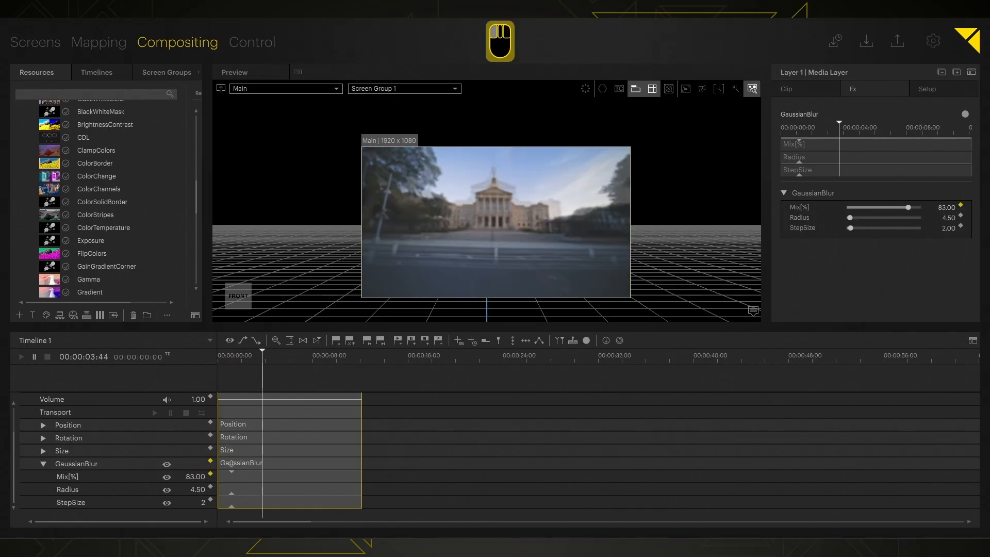
left_click(907, 208)
left_click_drag(906, 206, 811, 209)
key("s")
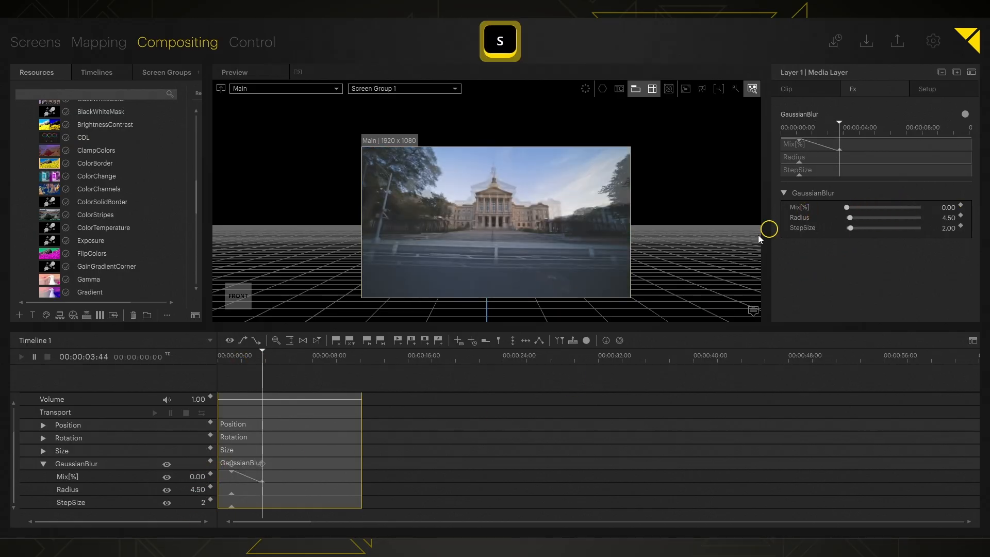
Step: Play Timeline 1 from near its start to preview the blur fading out, and pause at 00:00:06:57
left_click(250, 356)
left_click_drag(250, 356, 223, 357)
key("space")
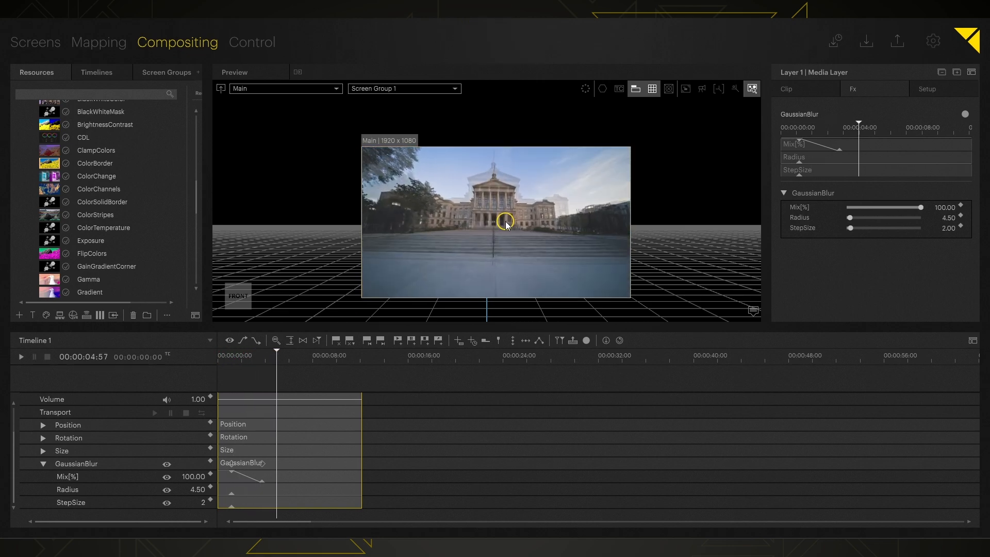
key("space")
Step: Add London.mp4 as a second clip on Layer 1, starting at about 17 seconds
scroll(99, 241, "up", 5)
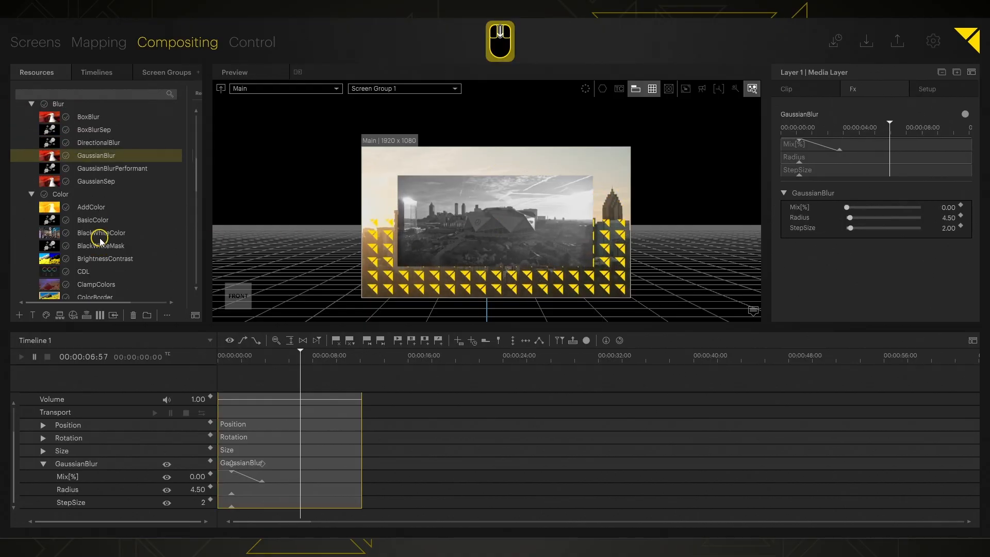
scroll(99, 240, "down", 3)
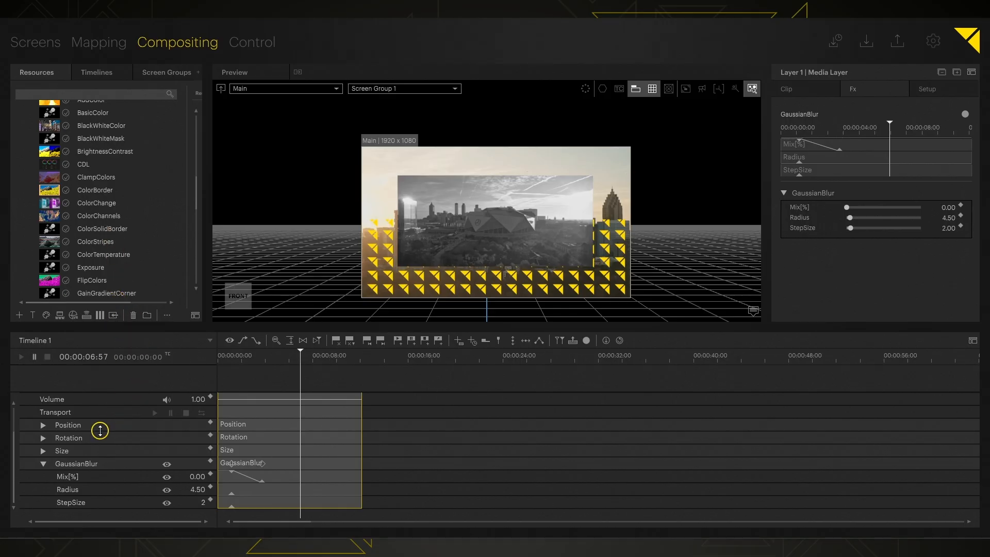
scroll(84, 454, "up", 3)
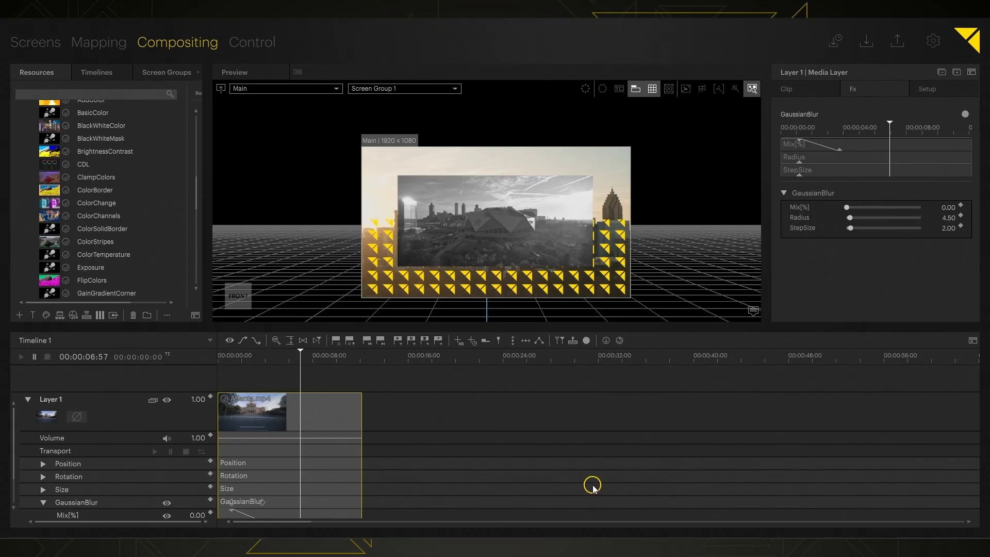
scroll(92, 249, "up", 3)
left_click(96, 72)
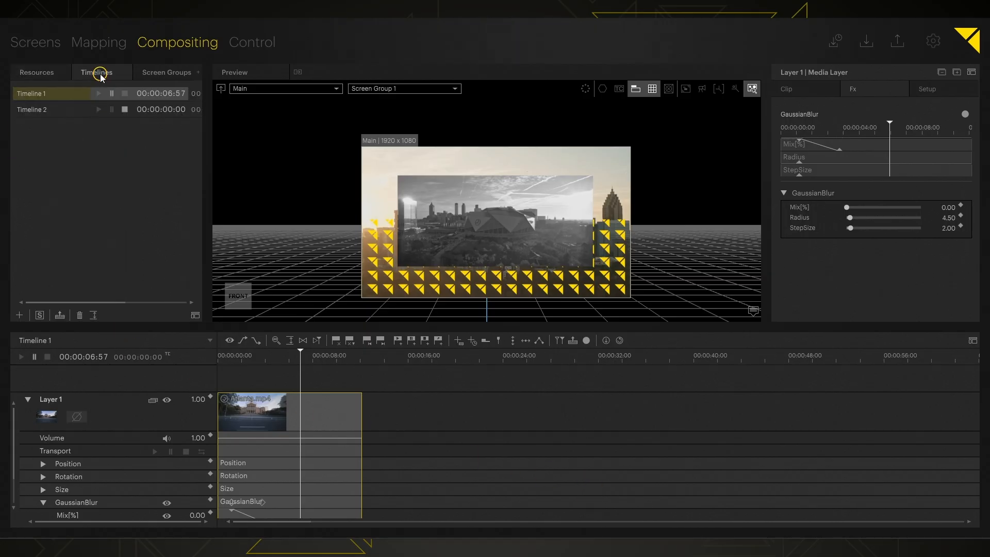
left_click(37, 72)
left_click_drag(57, 132, 437, 400)
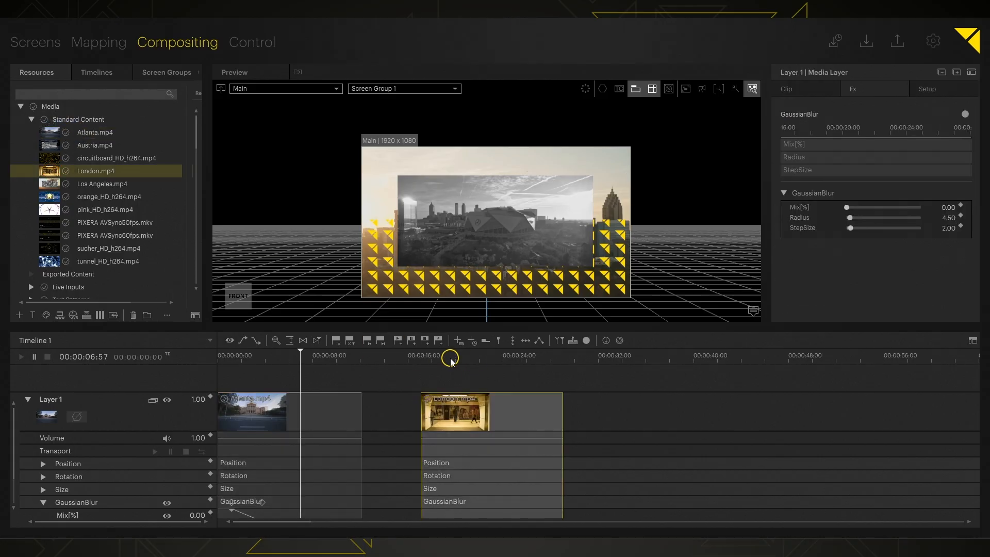
Step: Keyframe the London.mp4 clip's GaussianBlur at 00:00:19:30 with Mix 100 and Radius 12.20
scroll(354, 429, "down", 3)
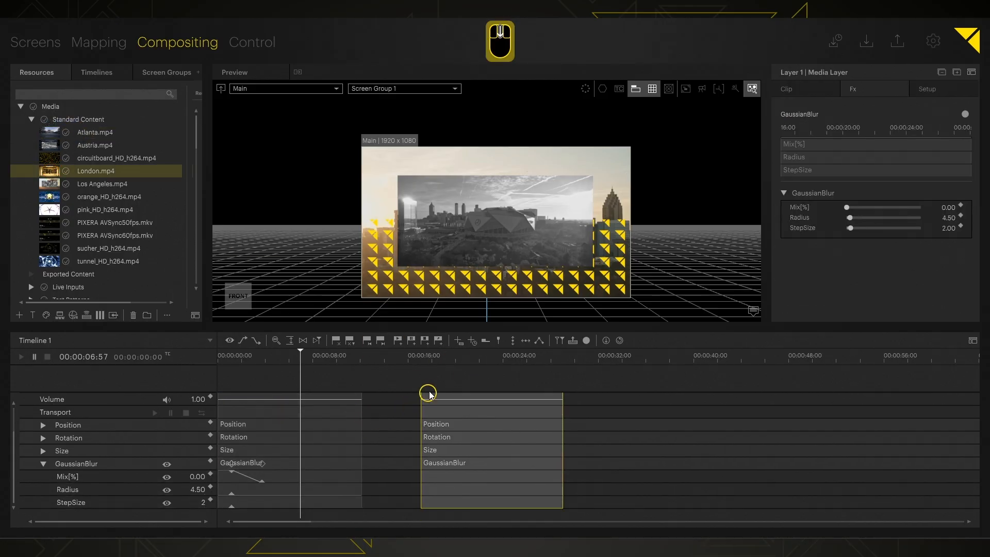
left_click(450, 357)
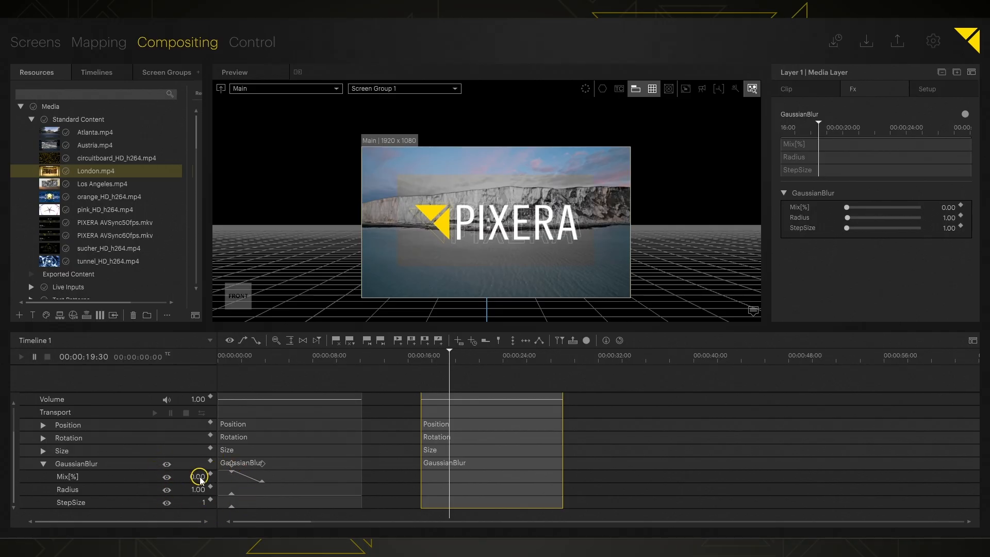
left_click_drag(847, 207, 984, 209)
key("s")
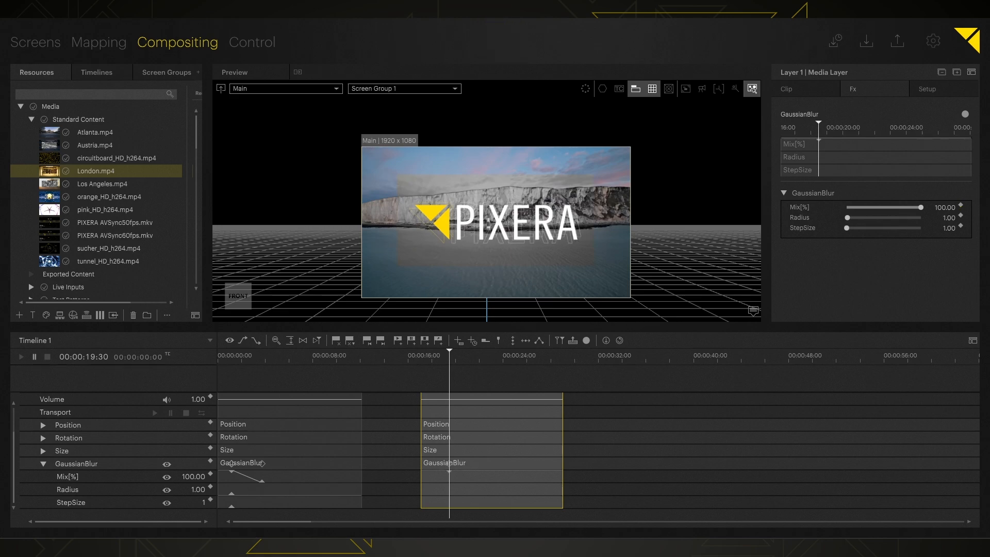
left_click_drag(194, 490, 191, 437)
key("s")
Step: Copy the GaussianBlur keyframes of the Atlanta.mp4 clip and paste them into the London.mp4 clip at 00:00:19:22
scroll(344, 458, "up", 1)
scroll(344, 456, "down", 1)
left_click_drag(272, 515, 222, 448)
left_click(370, 452)
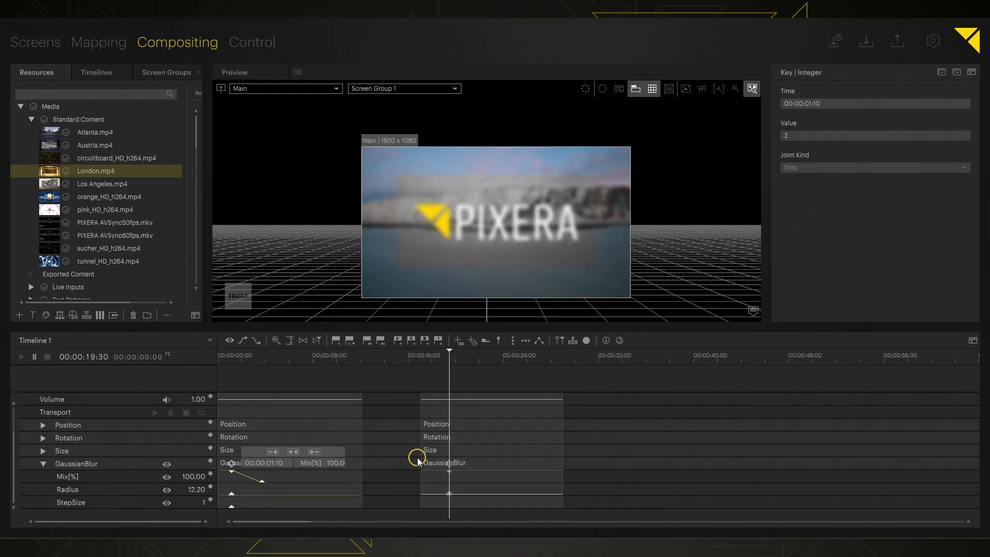
key("ctrl+c")
left_click(448, 358)
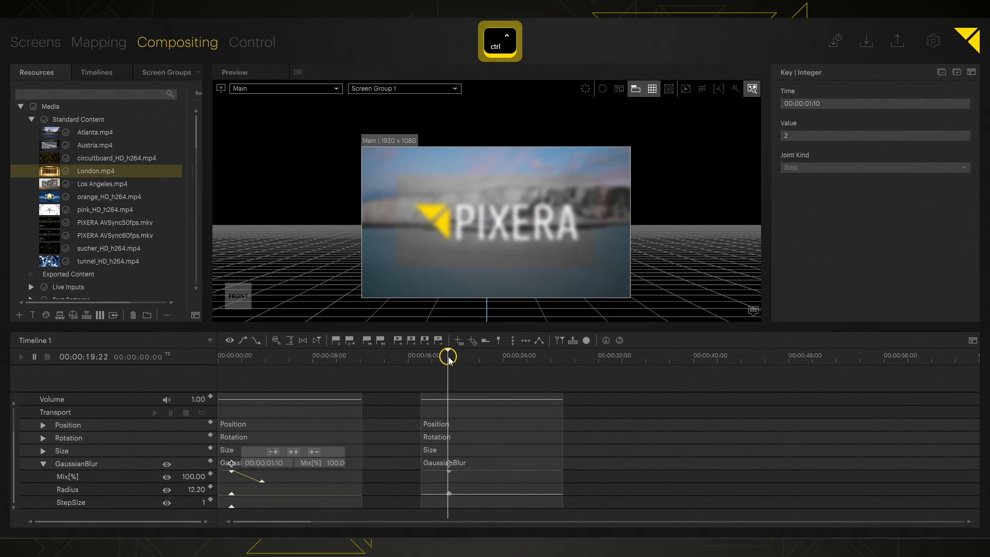
key("ctrl+v")
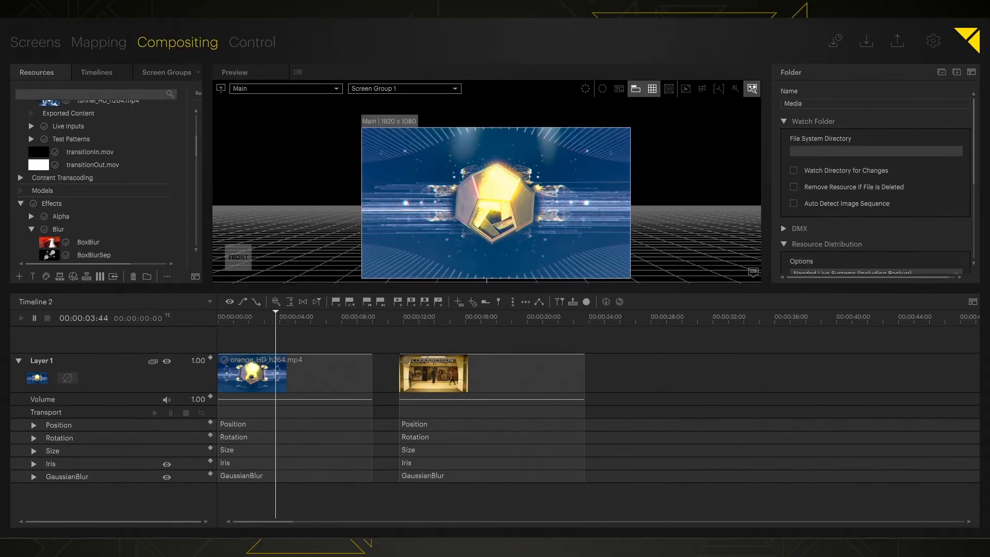
Step: Search the resources for the Iris effect, for Blur effects and for Mask effects
left_click(106, 93)
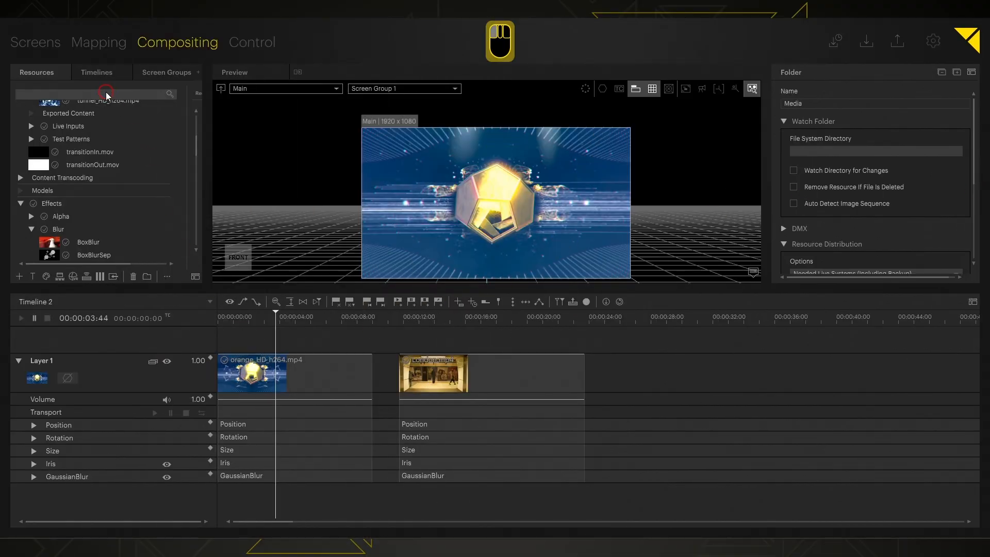
type("Iris")
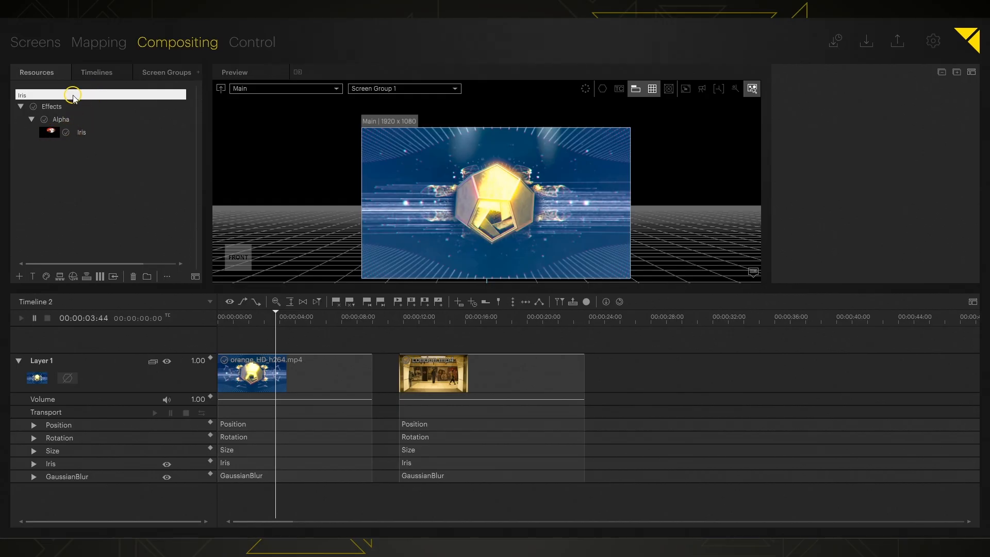
key("BackSpace")
key("BackSpace")
key("BackSpace")
key("BackSpace")
type("Blur")
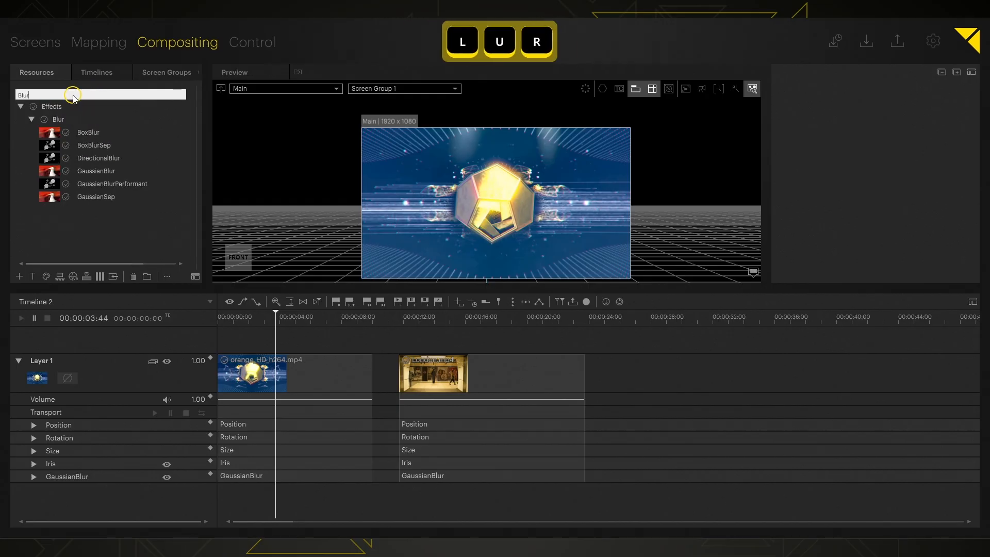
key("BackSpace")
key("BackSpace")
key("BackSpace")
key("BackSpace")
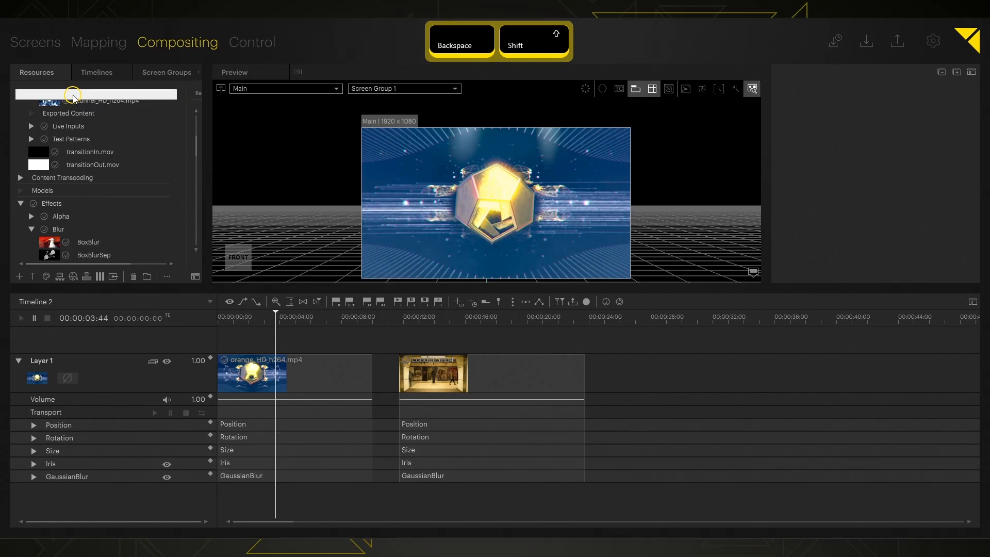
type("Mask")
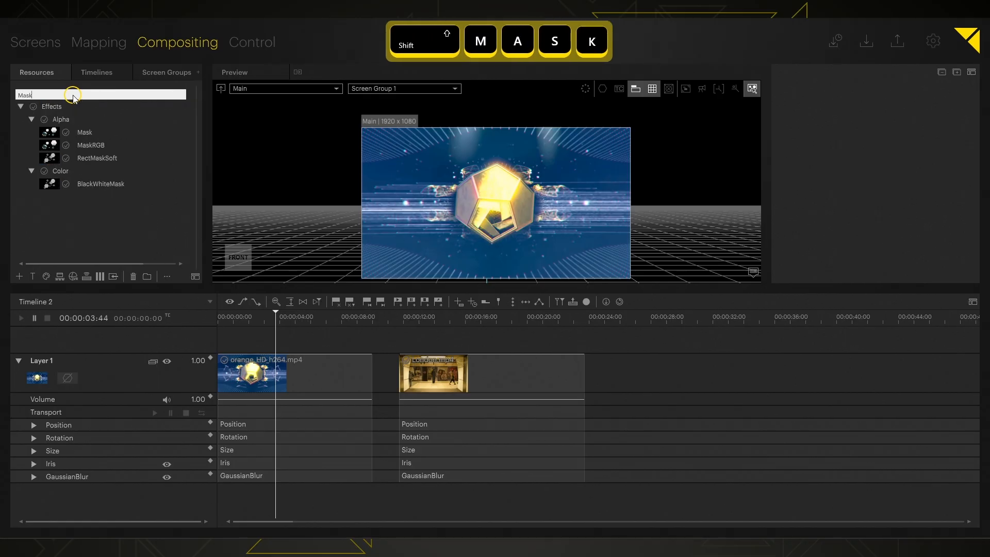
Step: Add the MaskRGB effect to Layer 1 and clear the resource search
left_click(89, 147)
left_click_drag(91, 144, 154, 364)
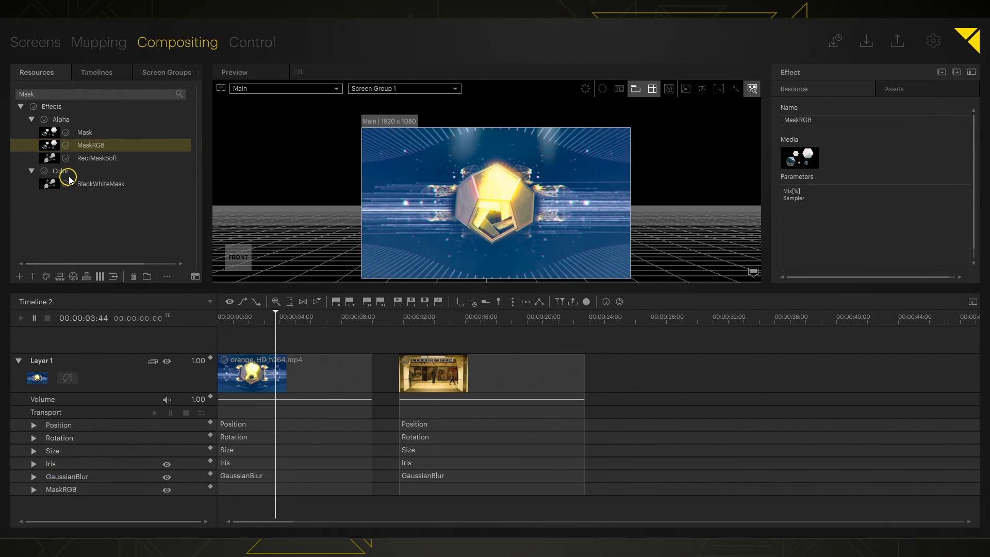
left_click(45, 95)
key("BackSpace")
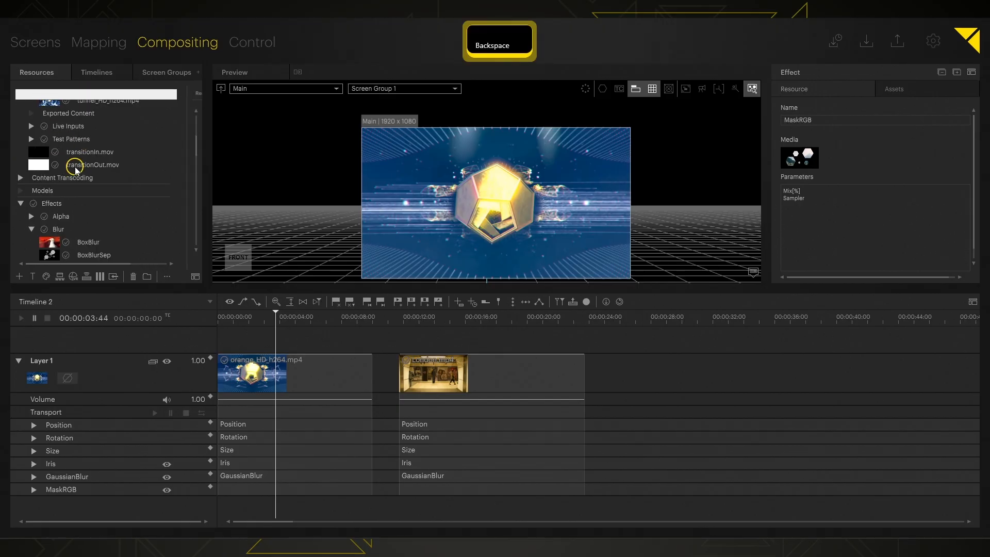
Step: Check which file types can be imported into the Custom effects folder, and close the import dialog without choosing a file
scroll(77, 172, "down", 5)
scroll(78, 173, "down", 10)
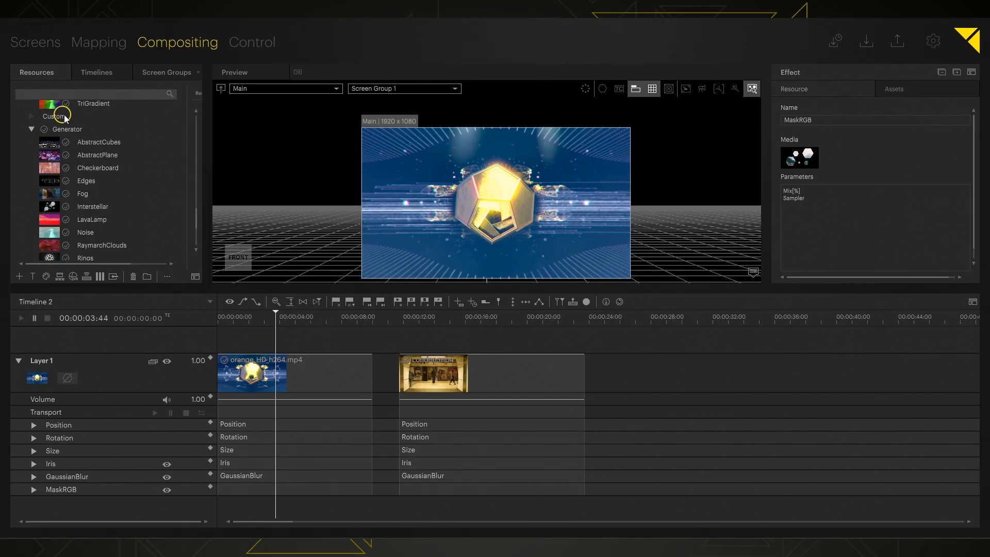
left_click(62, 116)
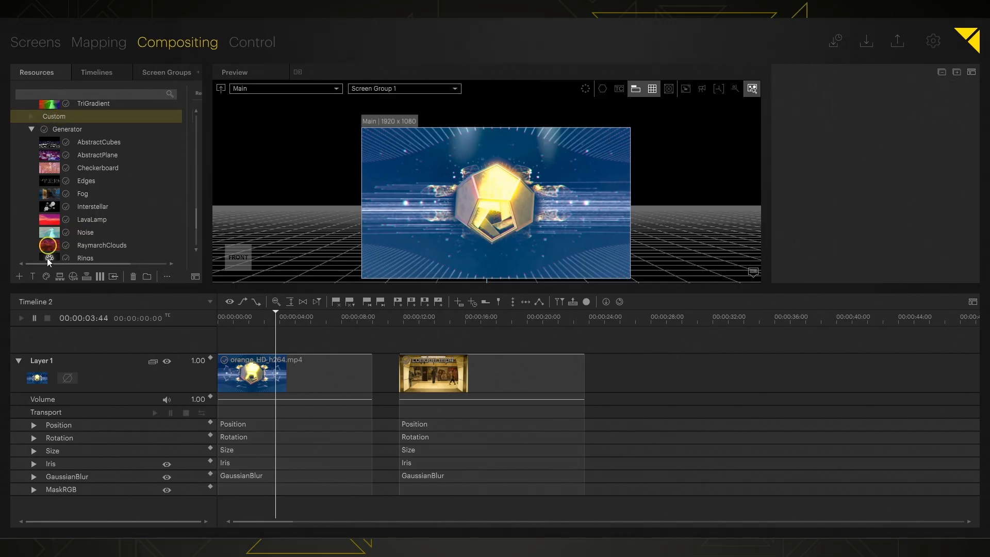
left_click(19, 276)
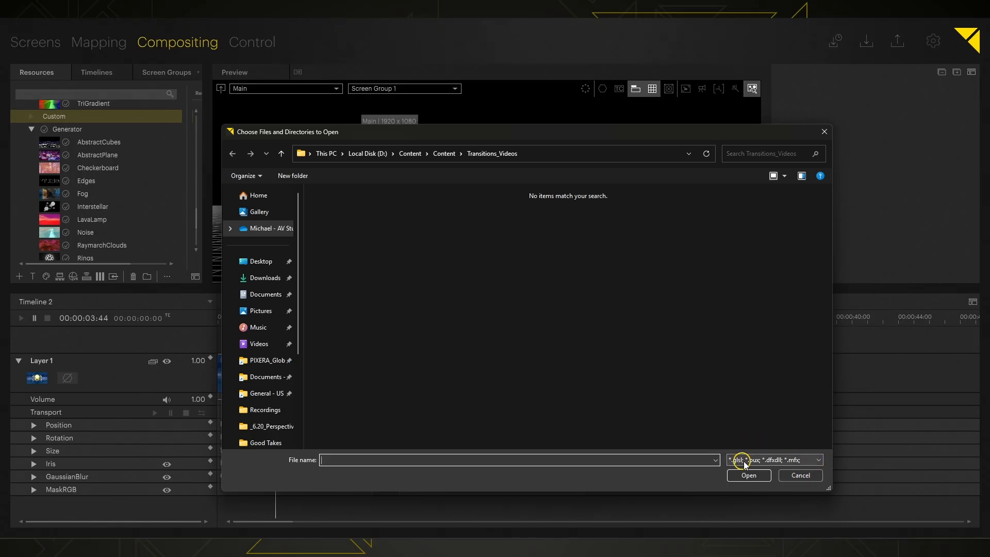
left_click(800, 475)
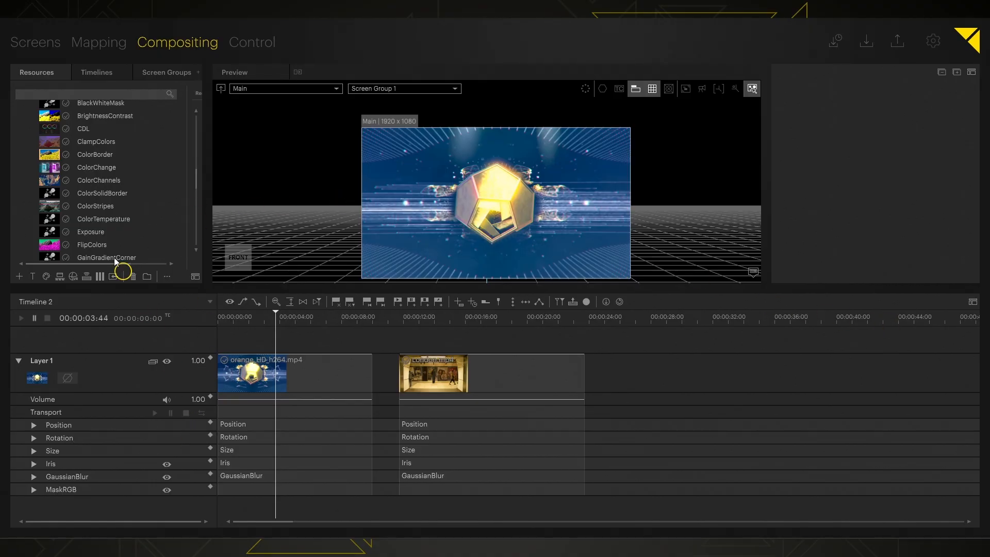
Step: Switch to File Explorer's Blur effects folder, open BoxBlur.glsl once in Notepad, examine its shader code and parameter definitions, and close it
mouse_move(155, 551)
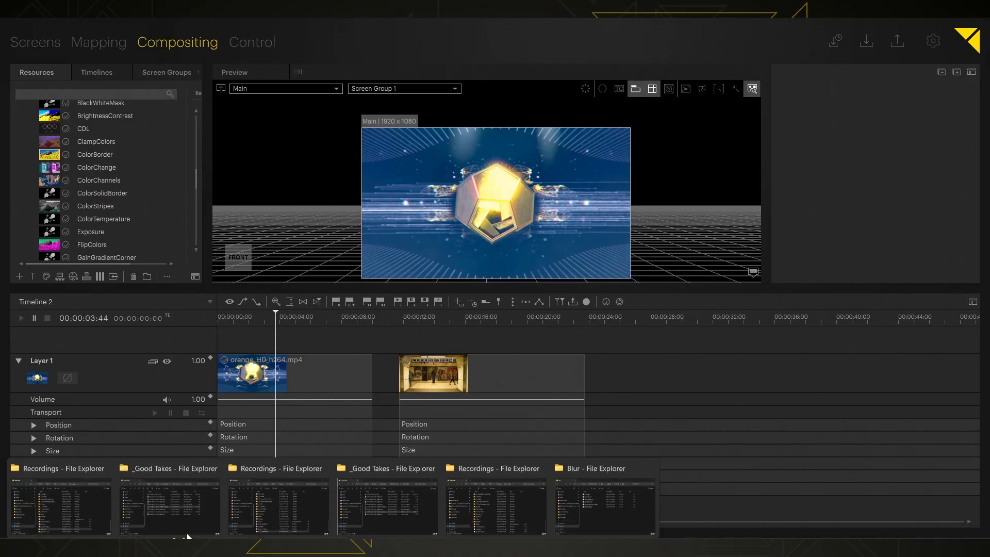
left_click(592, 468)
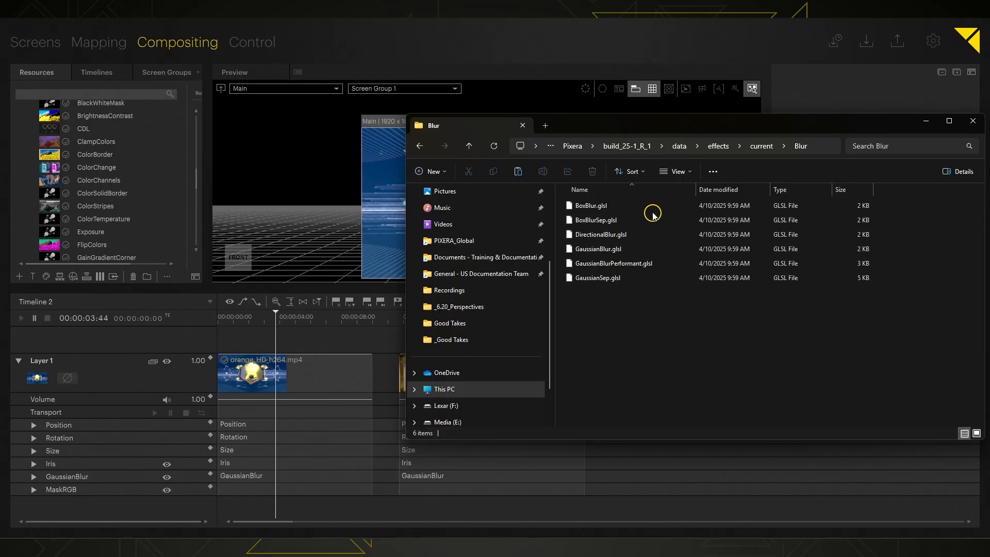
double_click(639, 203)
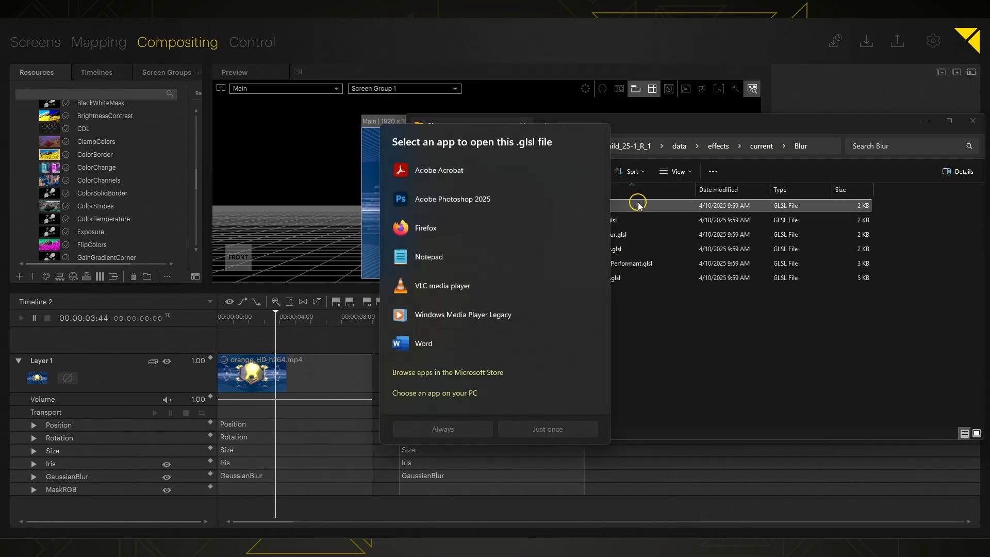
left_click(448, 259)
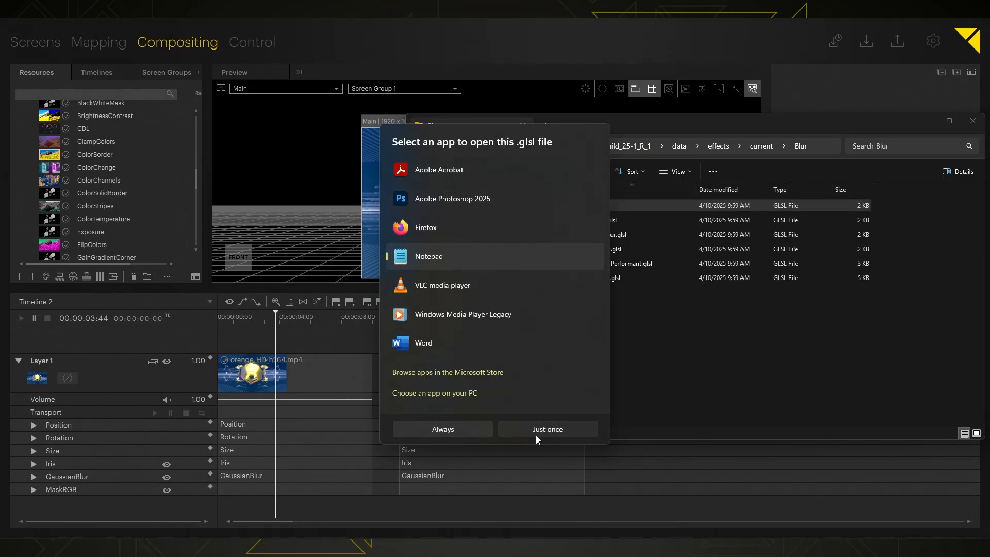
left_click(503, 432)
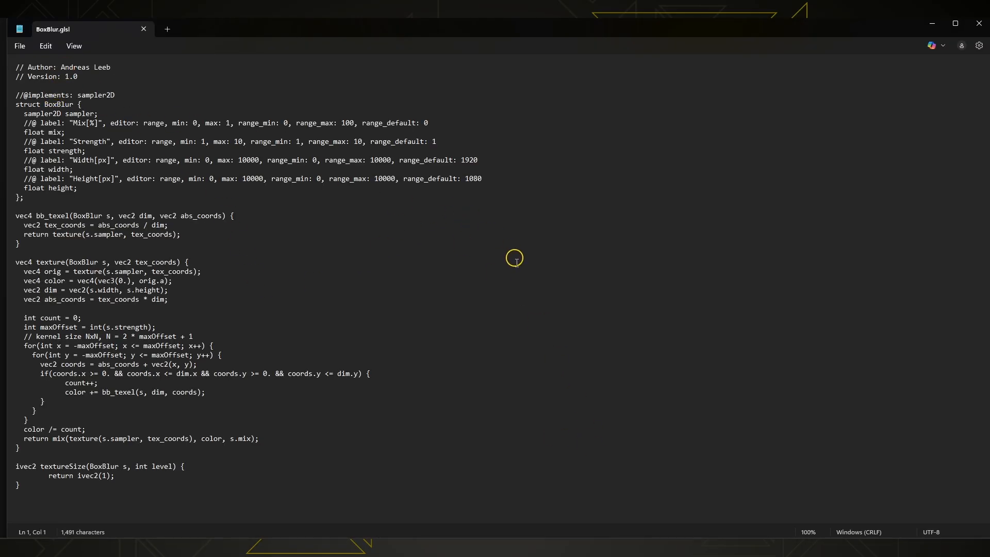
scroll(267, 252, "down", 1)
left_click(980, 23)
left_click(881, 94)
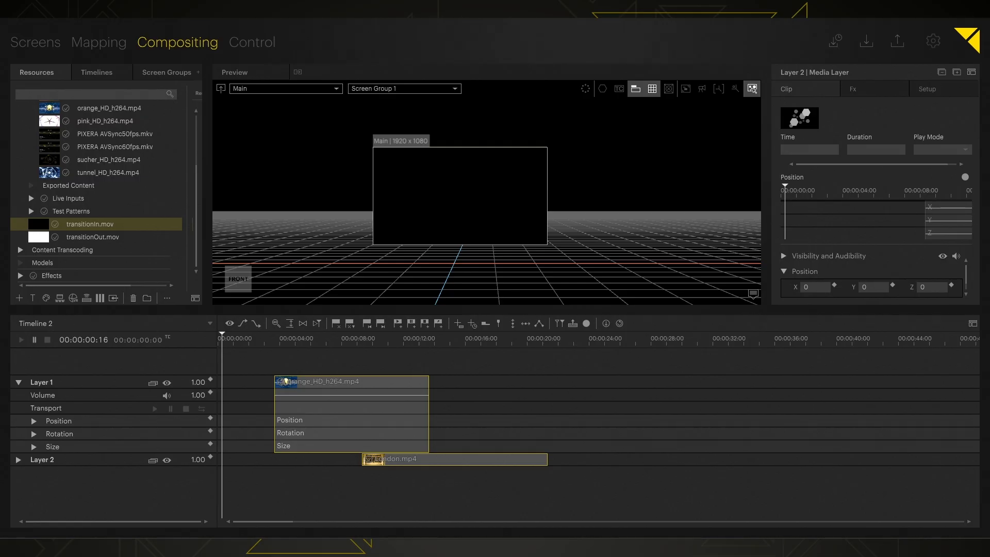
Step: Search the resources for "mask", add the MaskRGB effect to Layer 1 and expand its parameters
left_click(110, 95)
type("mask")
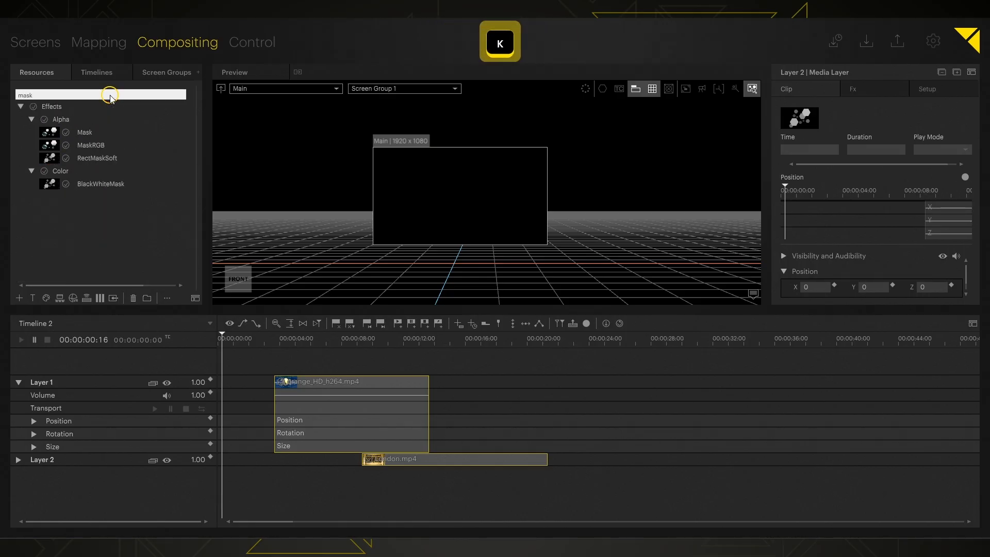
left_click_drag(101, 147, 87, 398)
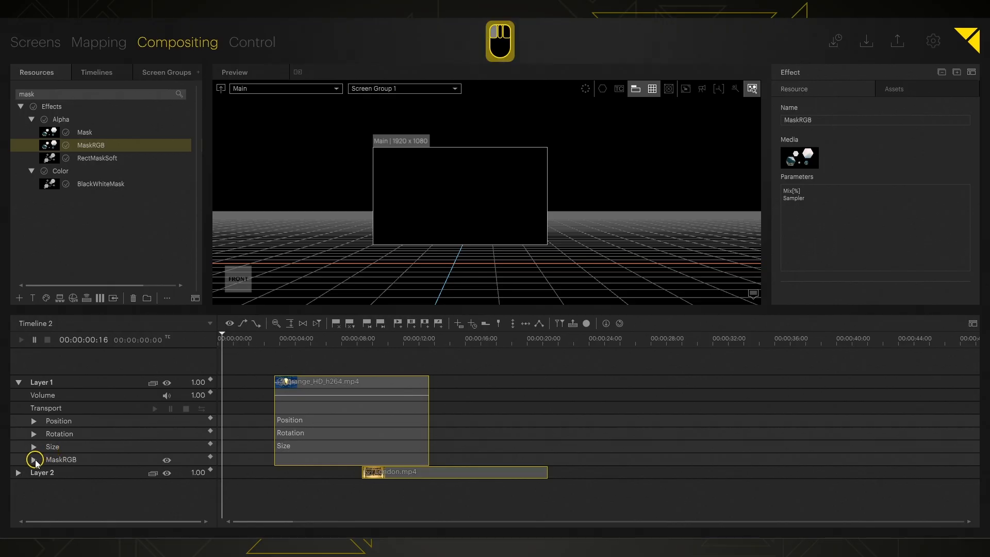
left_click(34, 460)
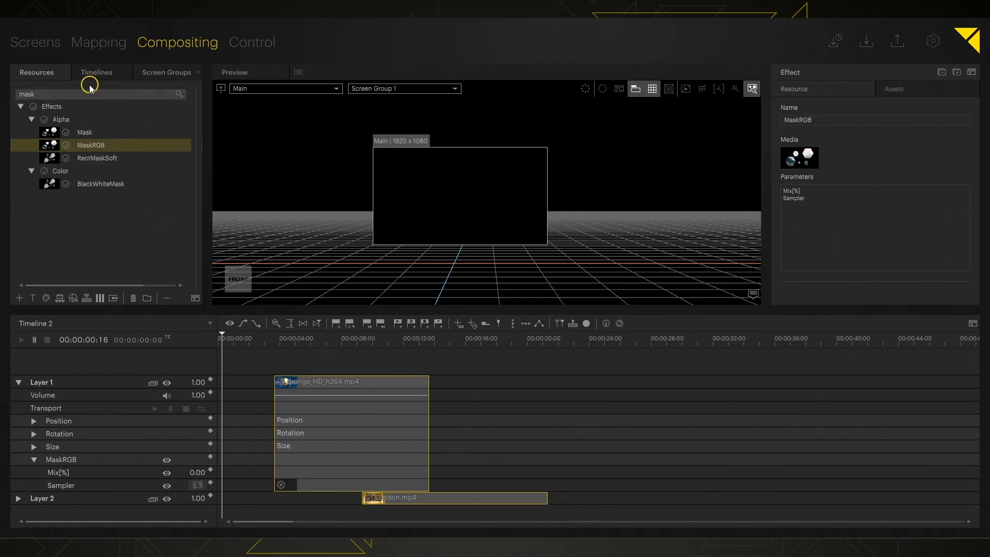
Step: Clear the resource search and show the file of transitionIn.mov in File Explorer
double_click(75, 96)
key("BackSpace")
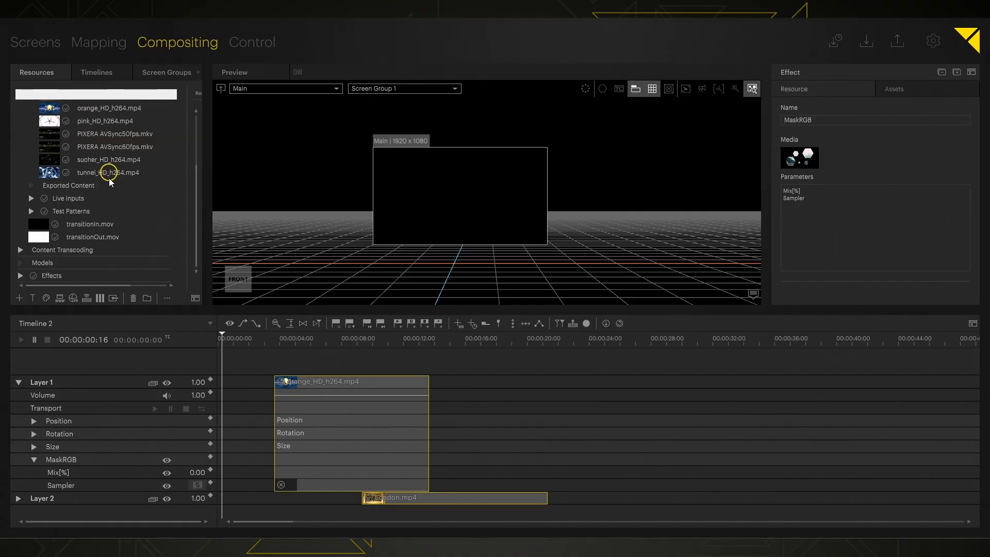
right_click(91, 224)
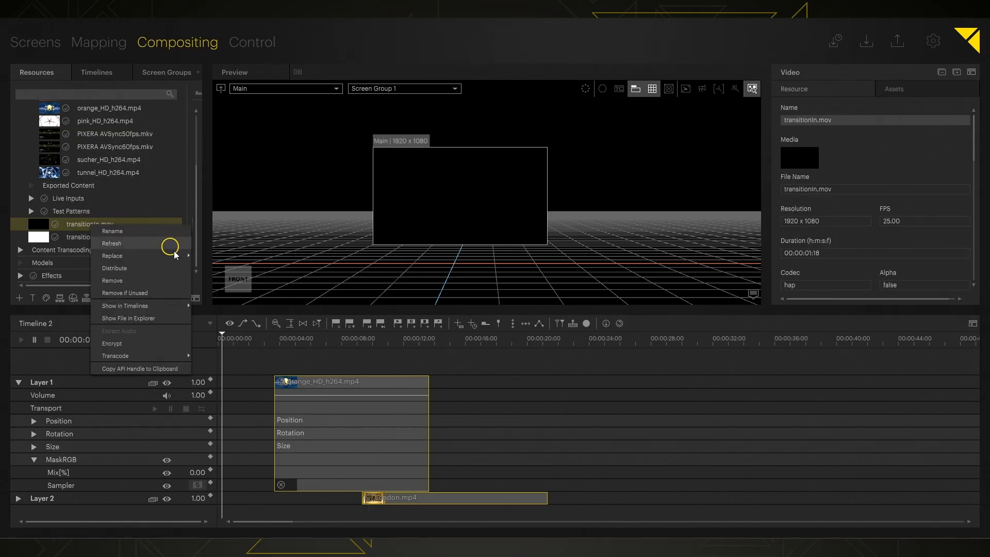
left_click(117, 317)
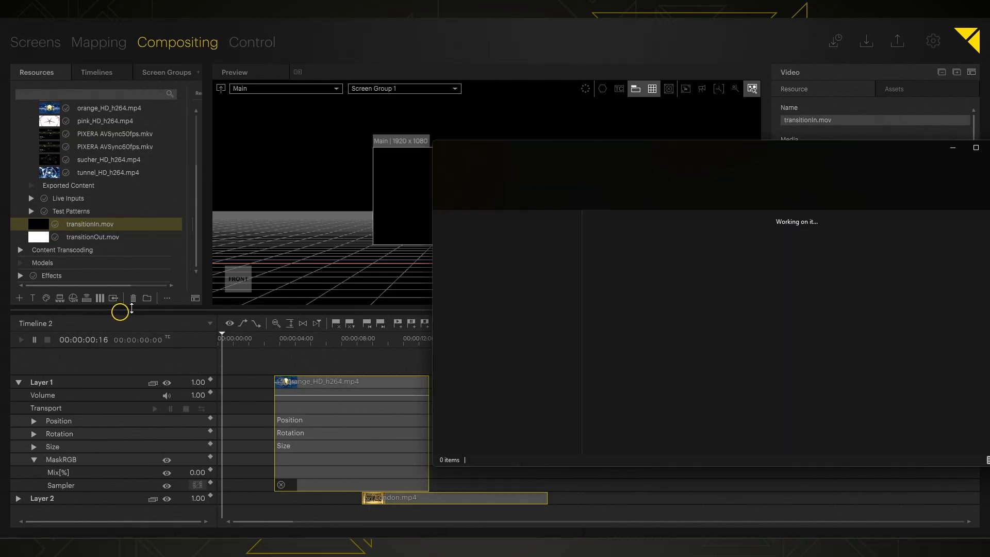
Step: Watch transitionIn.mov in VLC media player, close the player and minimize the Transitions_Videos folder window
right_click(619, 238)
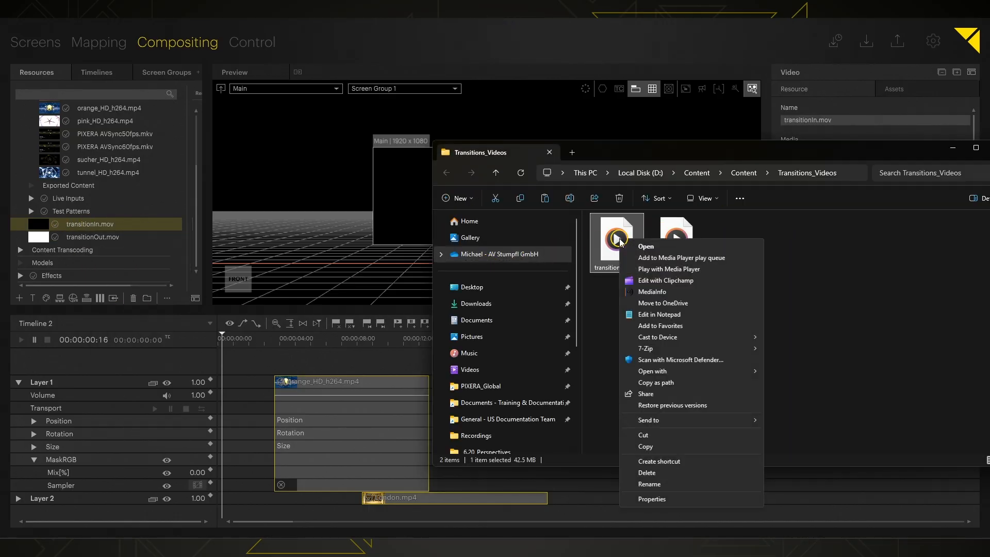
double_click(613, 240)
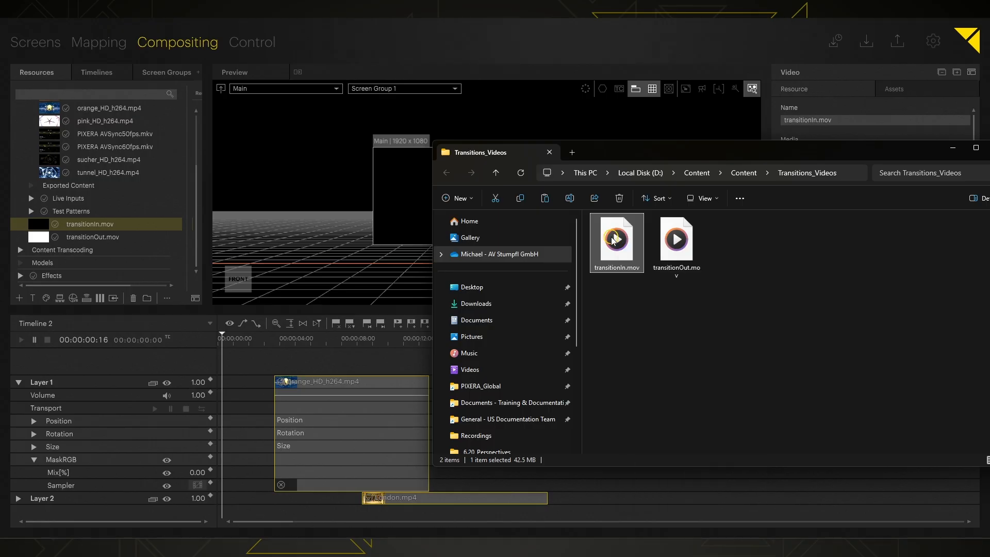
left_click(475, 249)
left_click(548, 430)
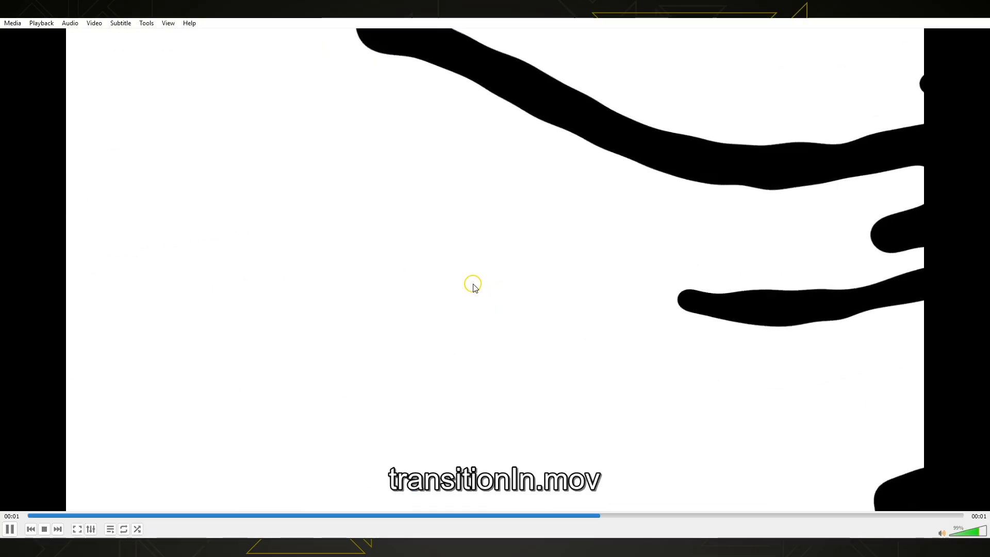
key("space")
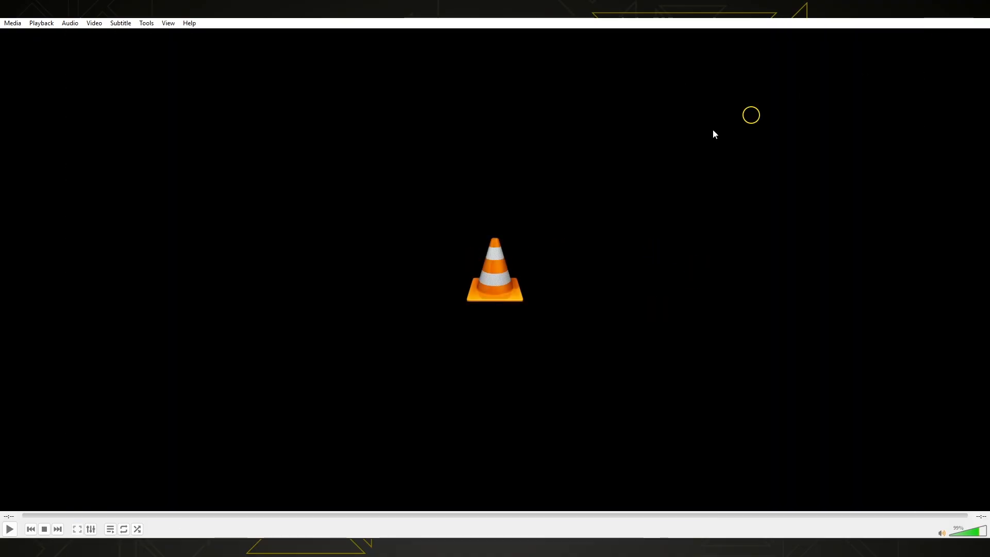
left_click(978, 8)
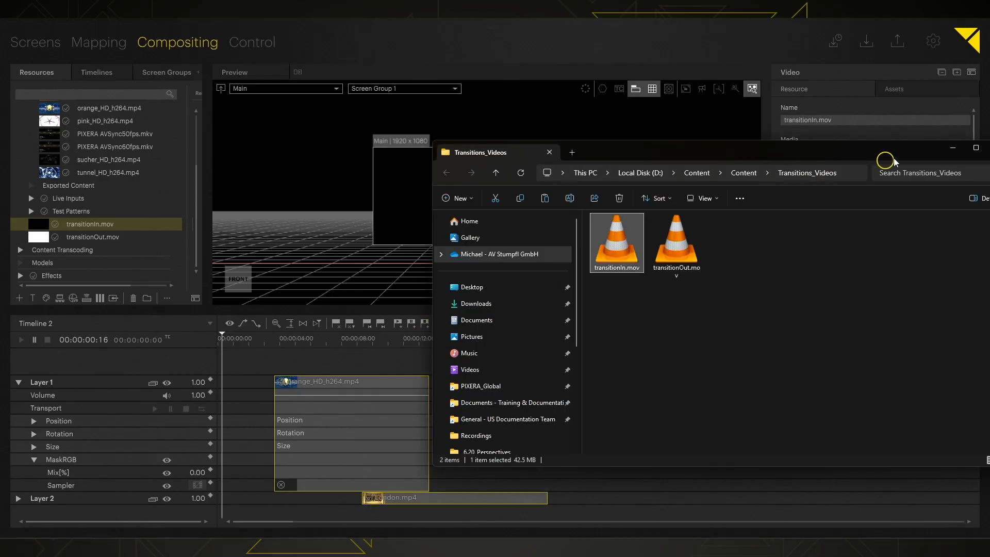
left_click(953, 149)
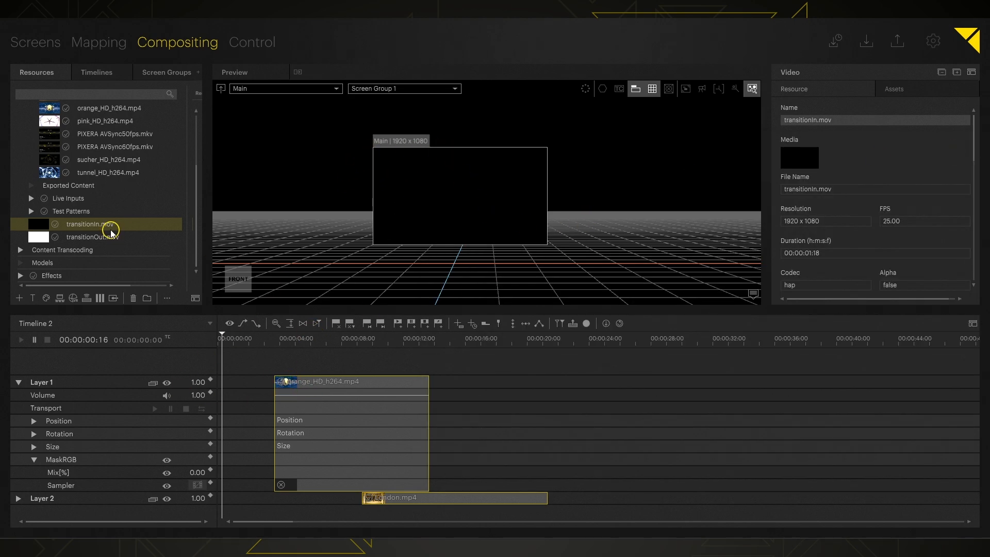
Step: Assign transitionIn.mov to Layer 1's MaskRGB Sampler and store it in the orange_HD_h264.mp4 clip at 00:00:04:14
left_click_drag(80, 228, 178, 483)
left_click_drag(282, 339, 284, 338)
key("s")
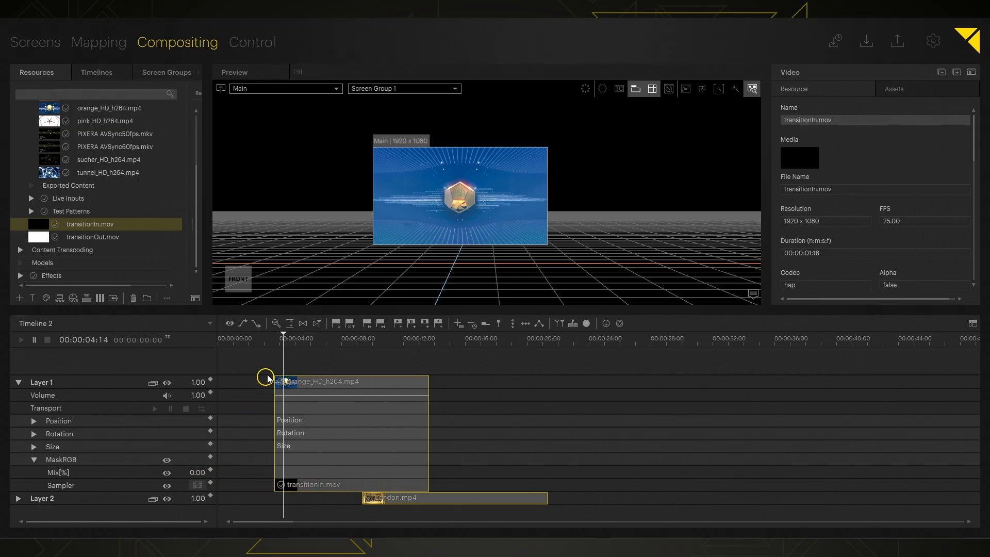
Step: Set Layer 1's MaskRGB Mix to 100 and play the timeline from near the clip's start to preview the transition
left_click_drag(199, 472, 199, 217)
left_click_drag(292, 346, 279, 358)
key("space")
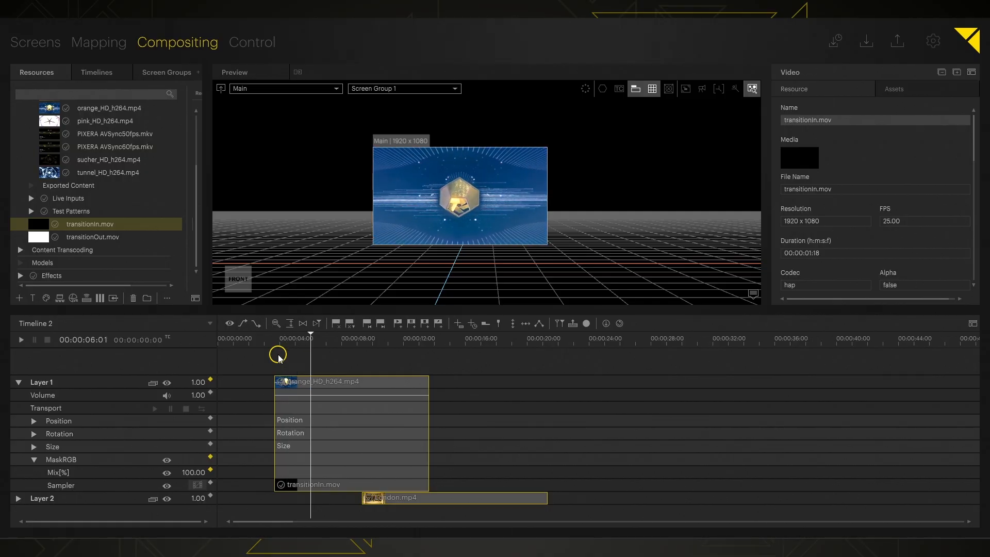
key("space")
Step: Try a different play mode on the orange_HD_h264.mp4 clip while replaying its mask transition, and switch it back
left_click(319, 385)
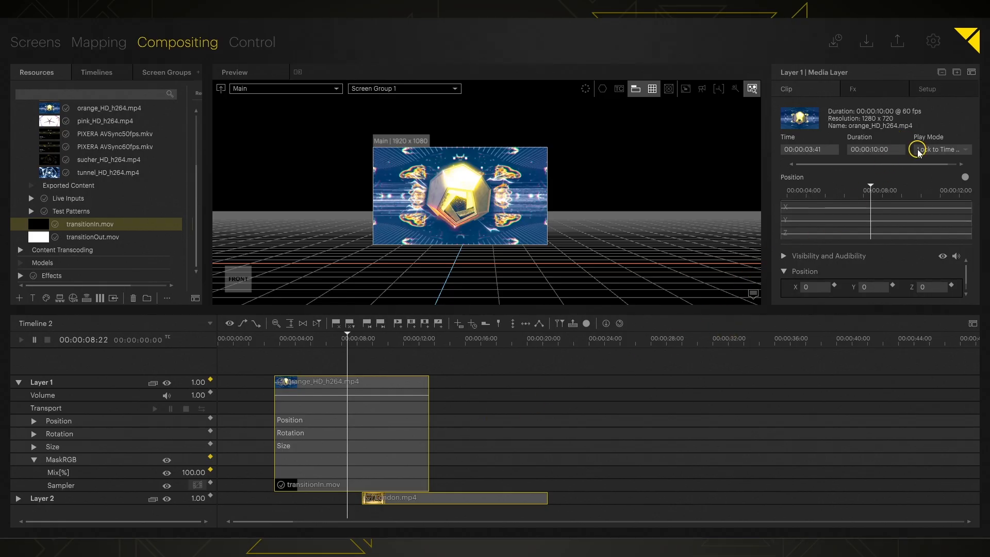
left_click(937, 150)
left_click(956, 163)
left_click_drag(312, 342, 281, 345)
key("space")
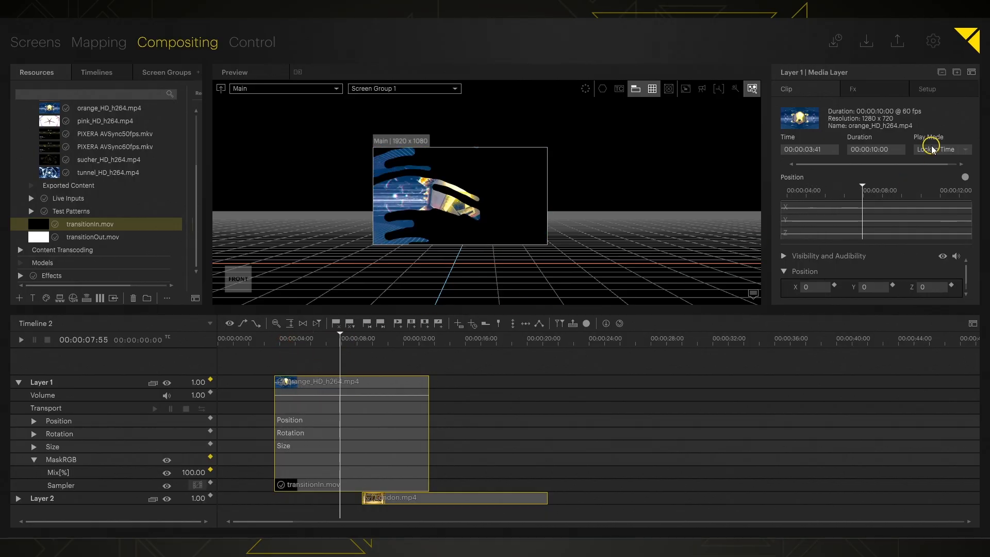
left_click(932, 149)
left_click(920, 175)
Step: Replay the mask transition, stop at 00:00:06:35 and store the MaskRGB Mix of 100 as a keyframe in the clip
left_click(305, 352)
left_click_drag(304, 352, 250, 343)
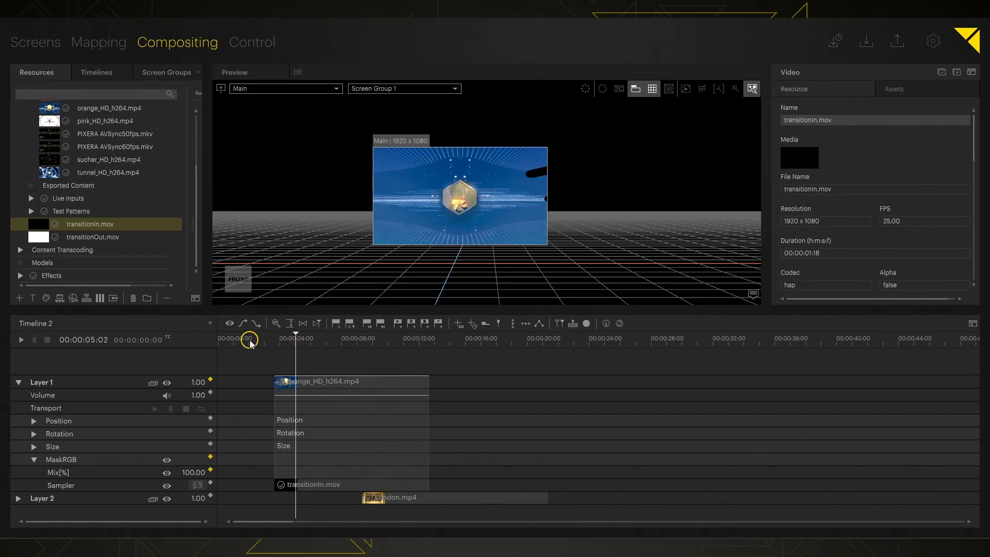
key("space")
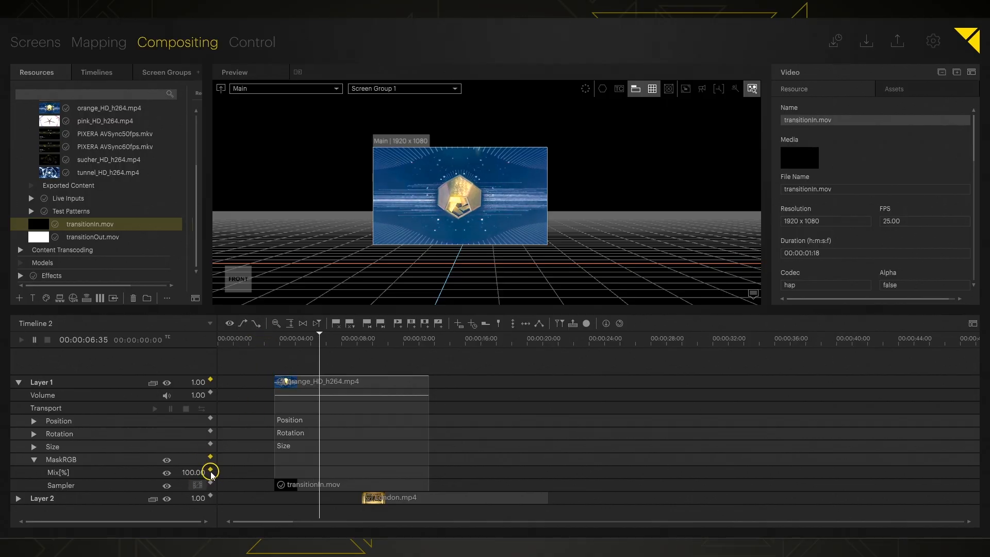
key("s")
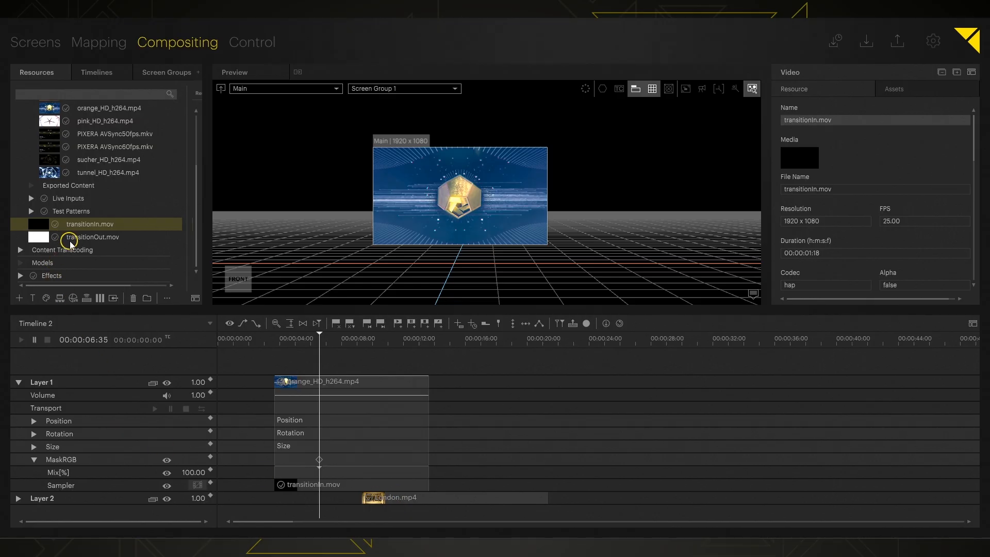
Step: Store transitionOut.mov as Layer 1's MaskRGB Sampler at 00:00:09:21, where the London.mp4 clip starts, and play back the transition
left_click_drag(74, 242, 189, 489)
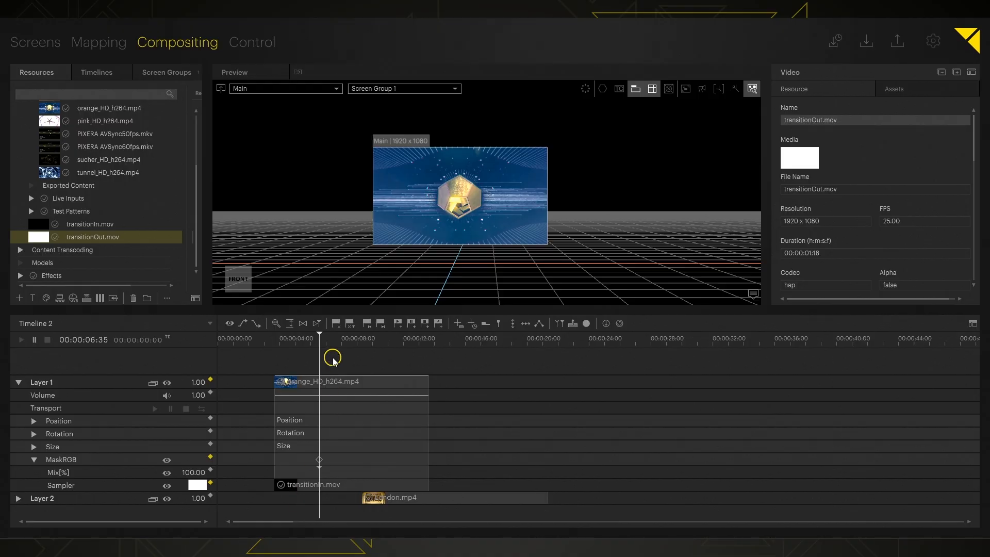
key("shift+Right")
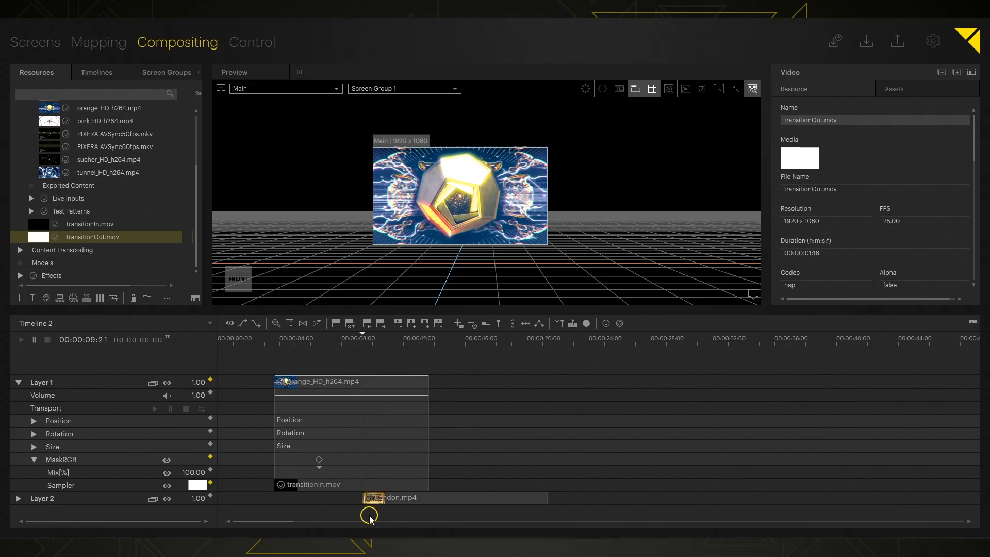
key("s")
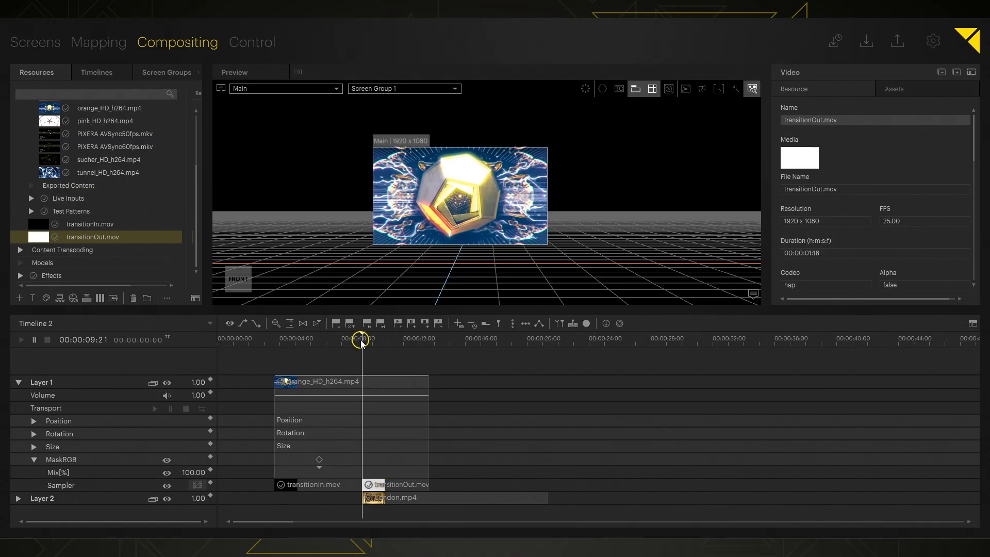
key("space")
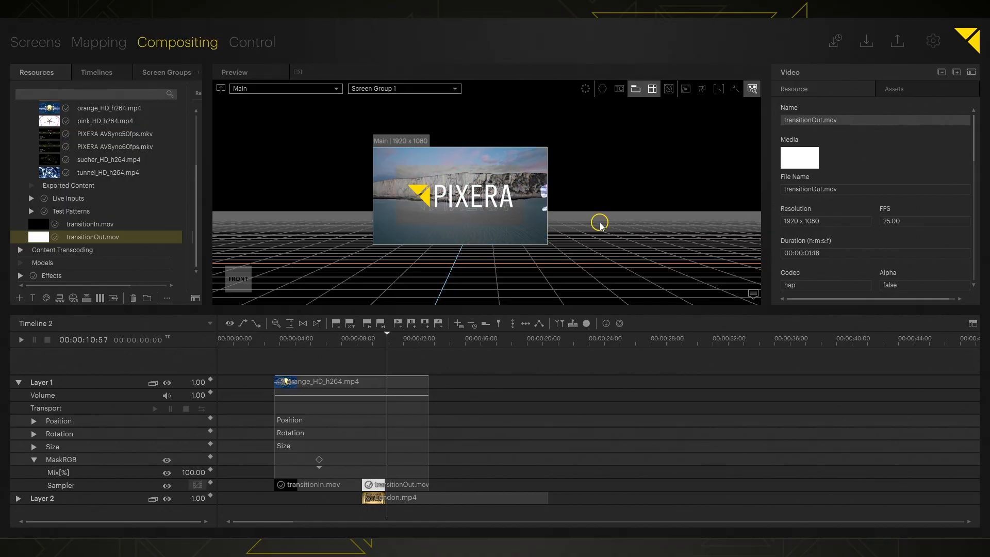